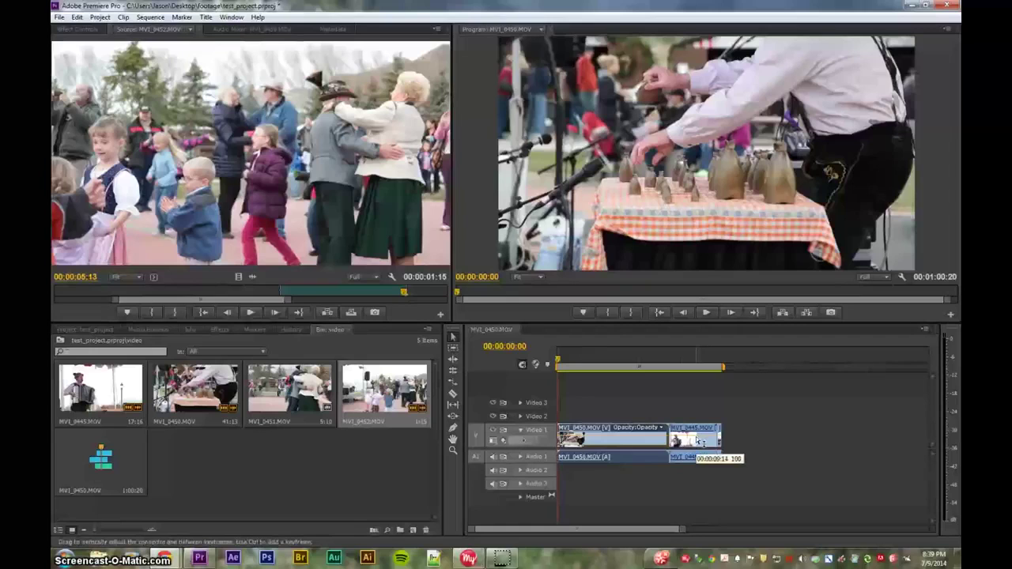
- Select the MVI_0450 clip and drag it up from Video 1 onto the Video 2 track
left_click(630, 456)
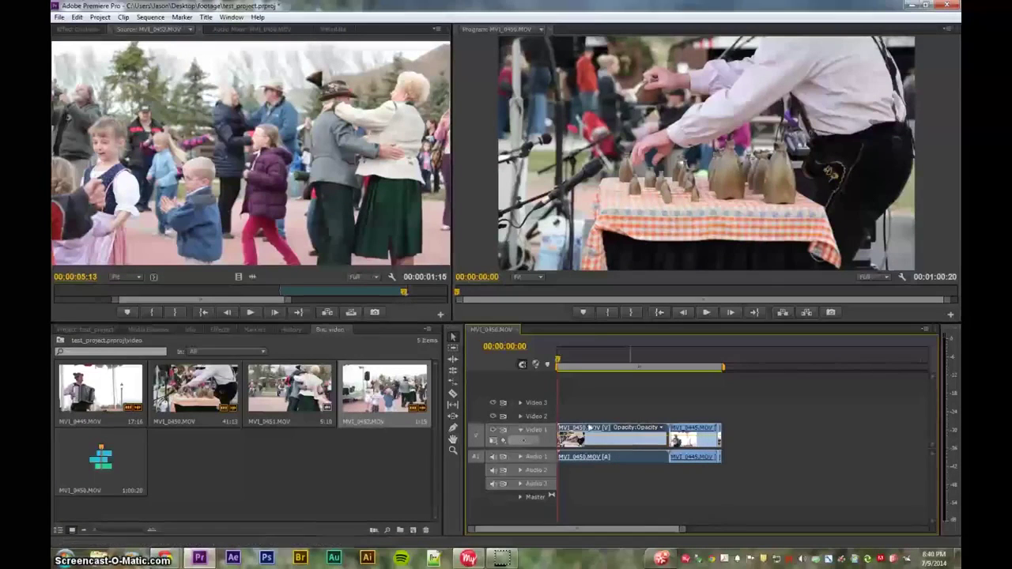
left_click_drag(567, 465, 589, 421)
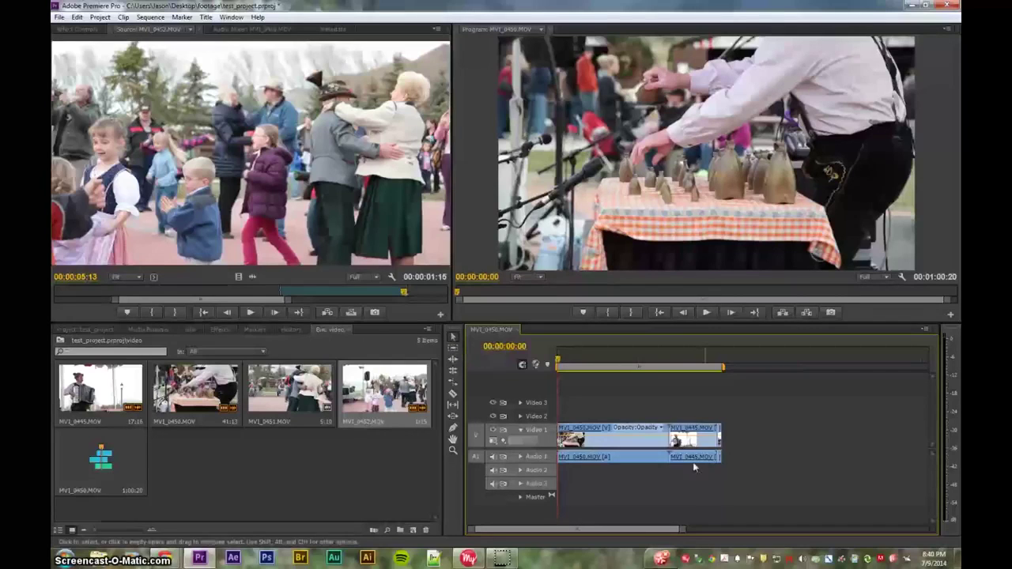
left_click(642, 448)
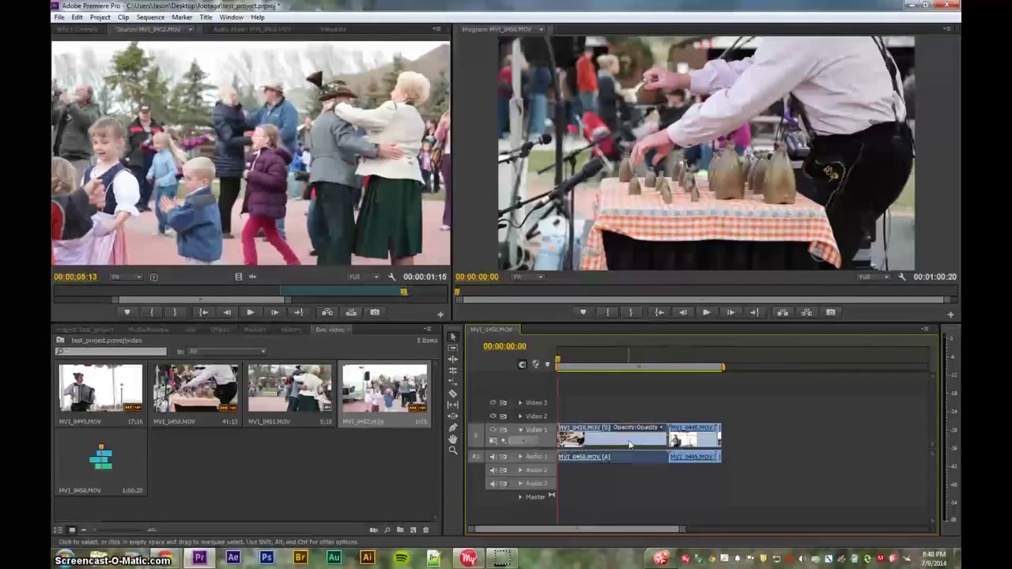
left_click_drag(630, 445, 630, 421)
- Place MVI_0450's audio on Audio 2, slide MVI_0445 to 00:00:00:00, and expand Video 2
left_click_drag(619, 474, 612, 469)
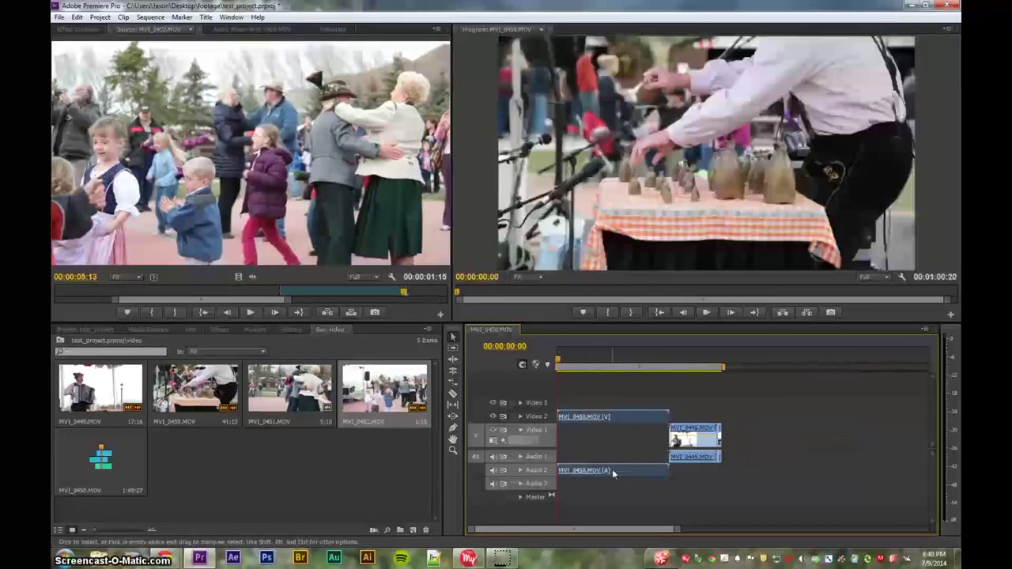
left_click_drag(676, 445, 583, 447)
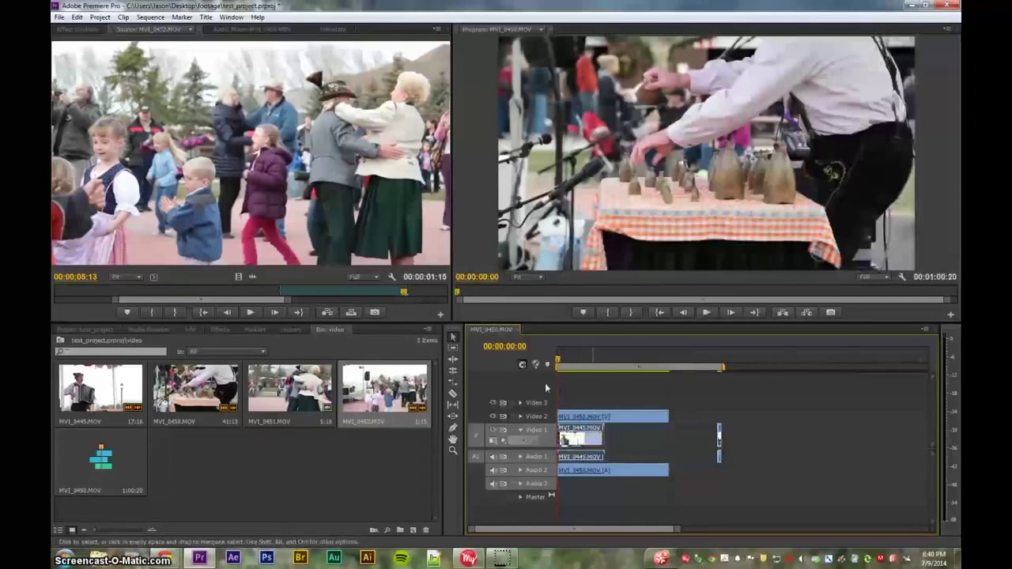
left_click(519, 416)
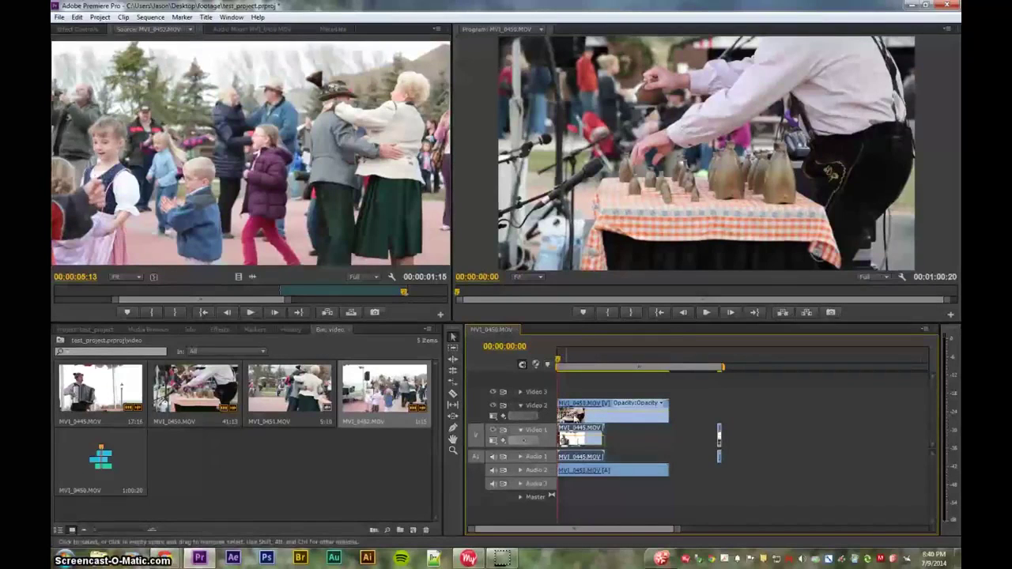
- Zoom in on the clips and make the Video 2 track taller to show MVI_0450's picture
left_click(573, 419)
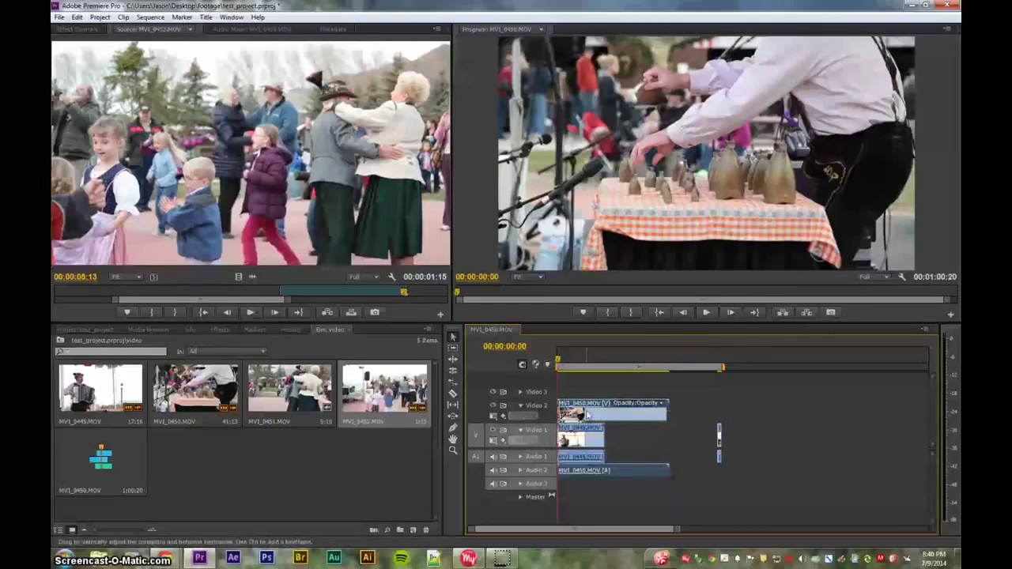
key("equal")
key("equal")
key("equal")
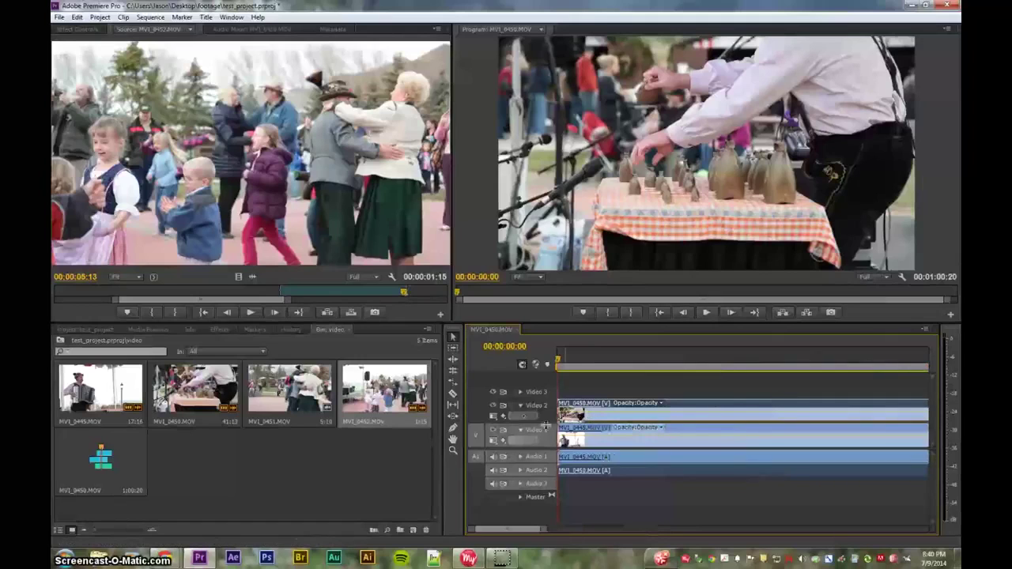
scroll(543, 466, "up", 3)
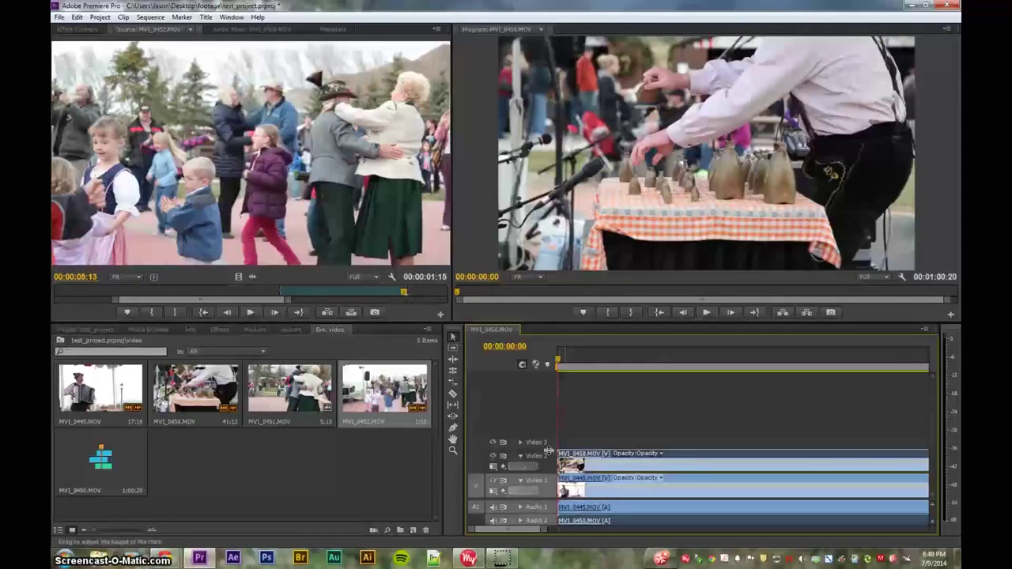
left_click_drag(549, 449, 554, 397)
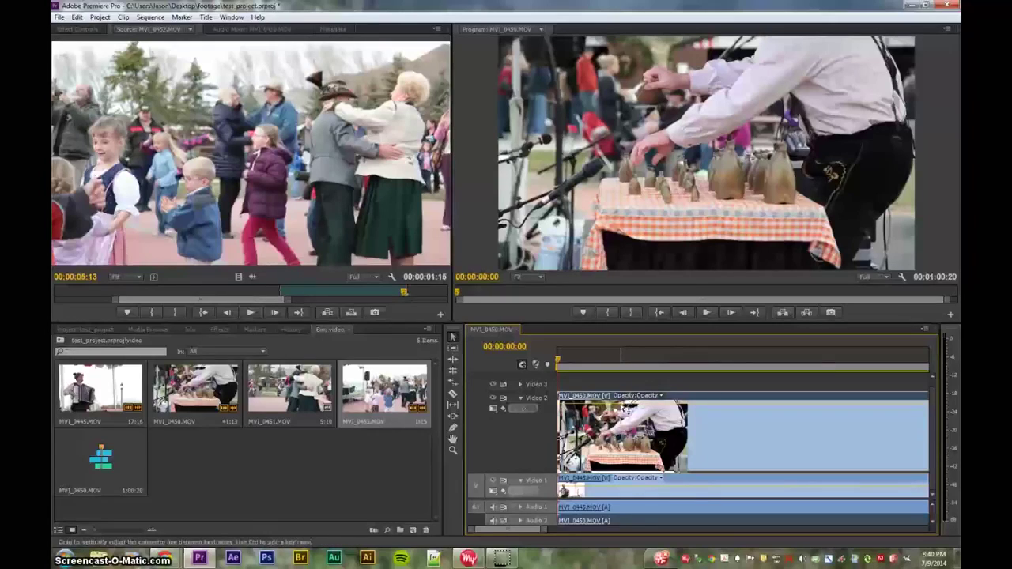
left_click_drag(625, 405, 624, 437)
key("space")
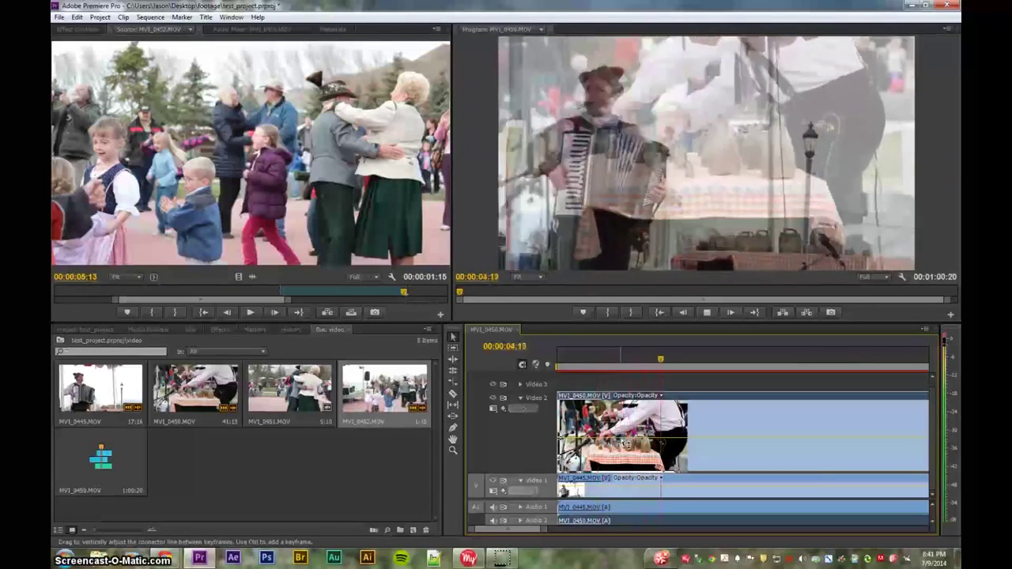
key("space")
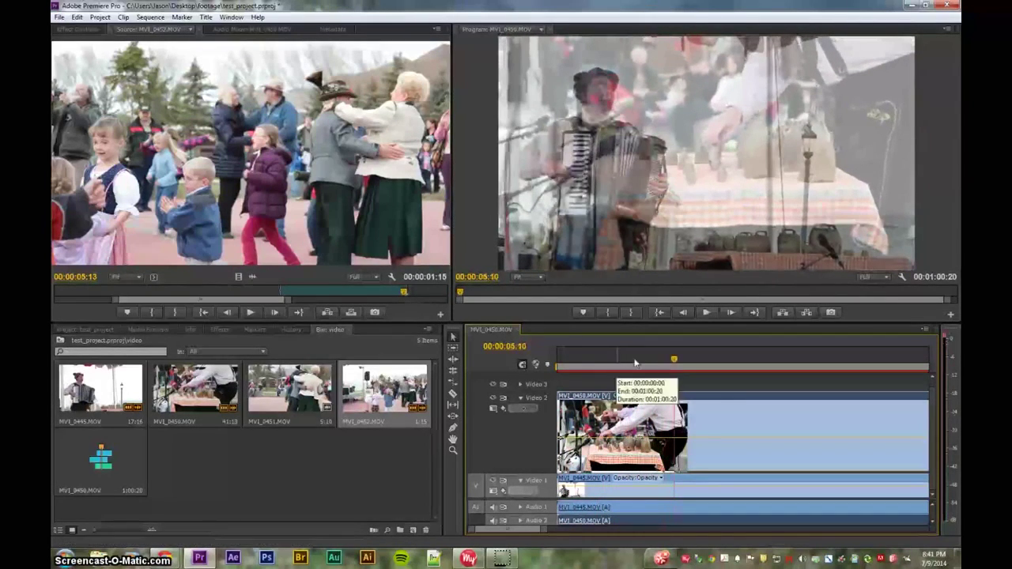
left_click_drag(673, 360, 528, 366)
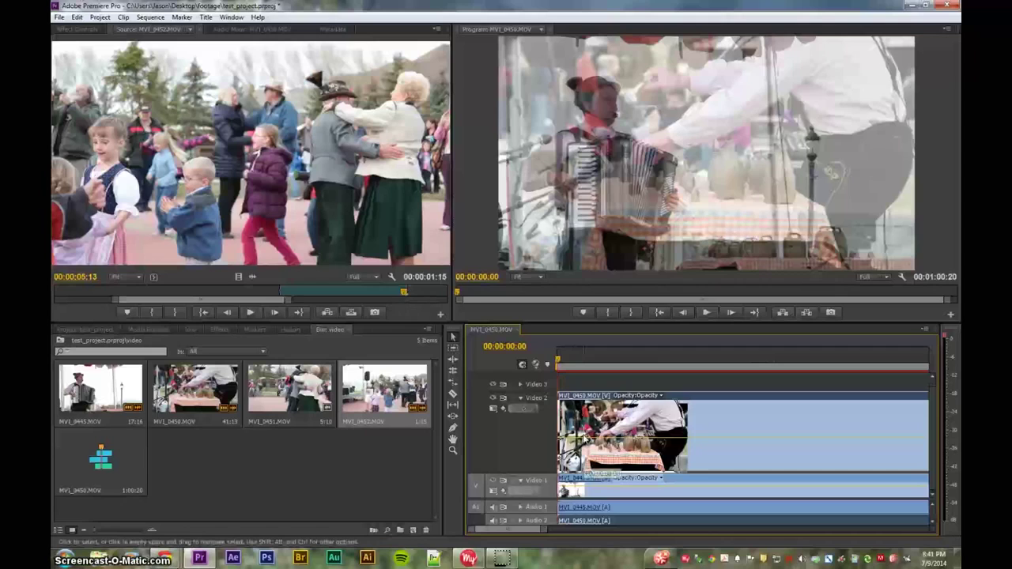
left_click_drag(583, 435, 588, 396)
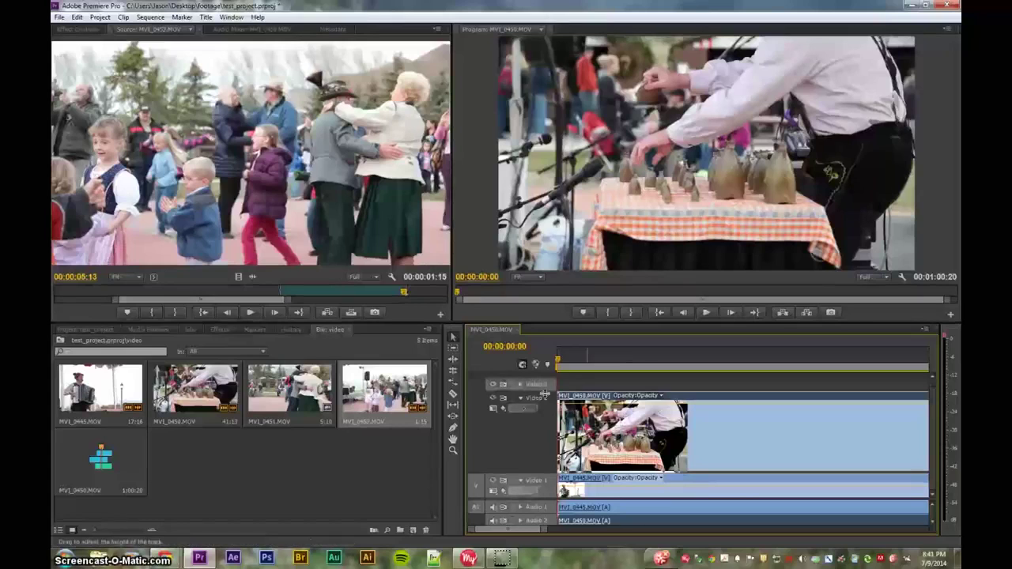
- Shrink Video 2 back to normal height and zoom out twice toward the whole sequence
left_click_drag(544, 393, 544, 453)
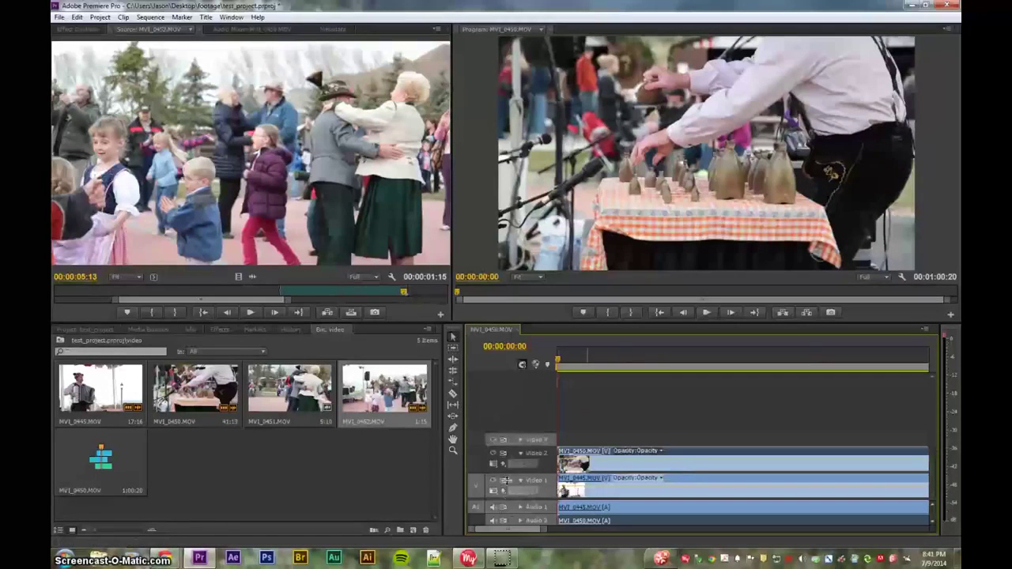
scroll(510, 456, "down", 2)
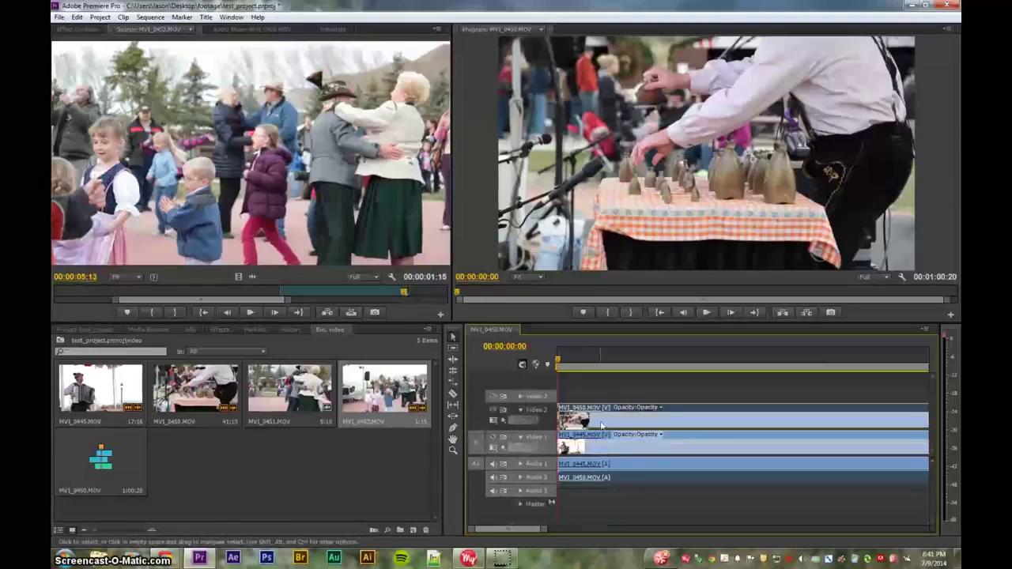
mouse_move(615, 420)
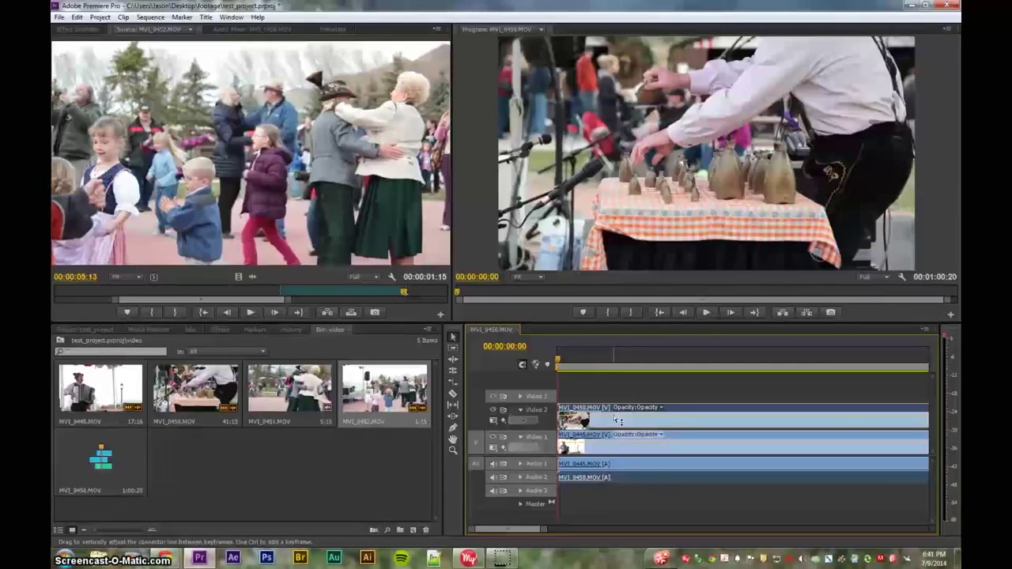
key("minus")
key("minus")
key("minus")
key("minus")
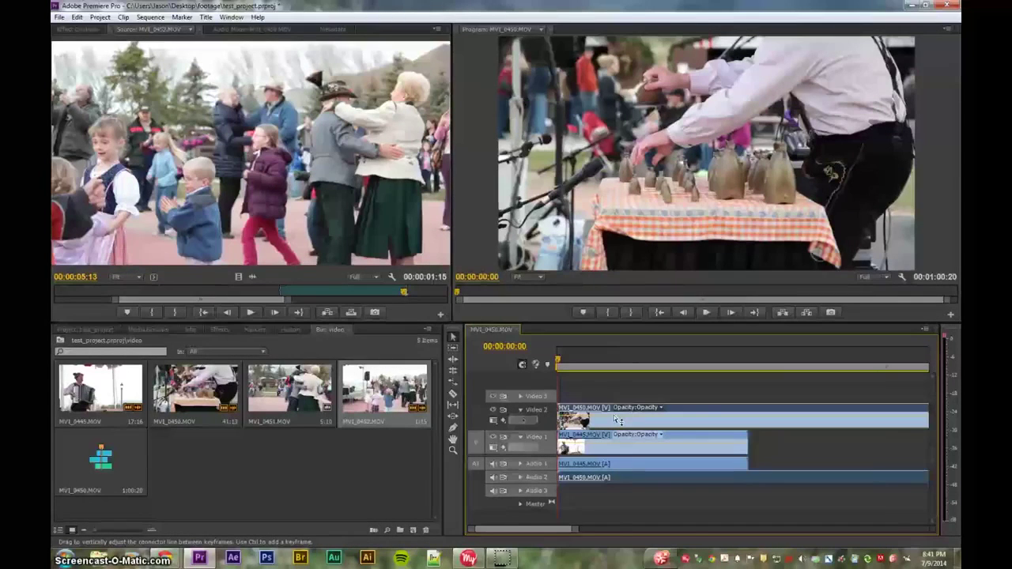
key("minus")
key("minus")
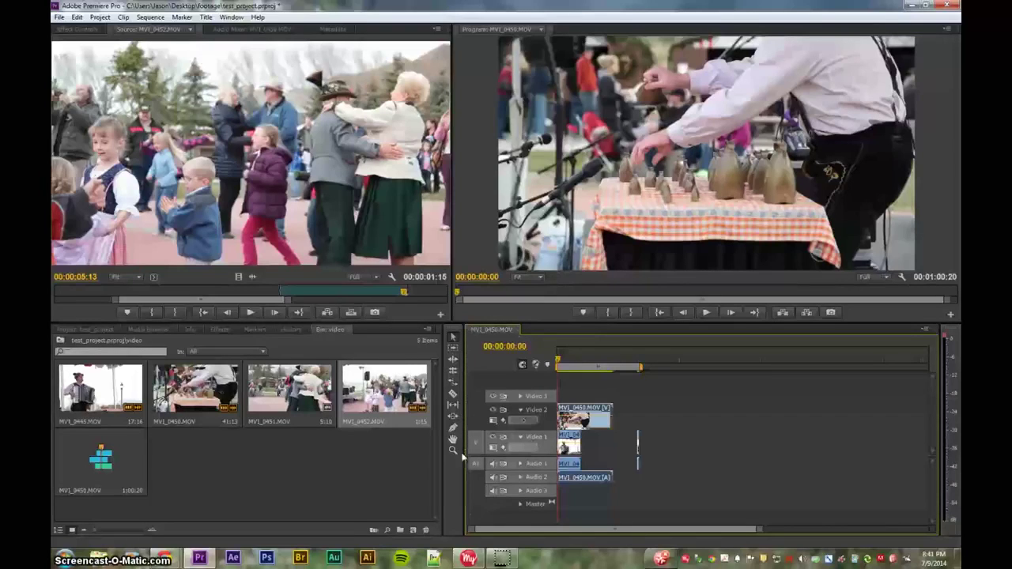
- Toggle the timeline zoom in and out with = and - while checking the view
key("equal")
key("equal")
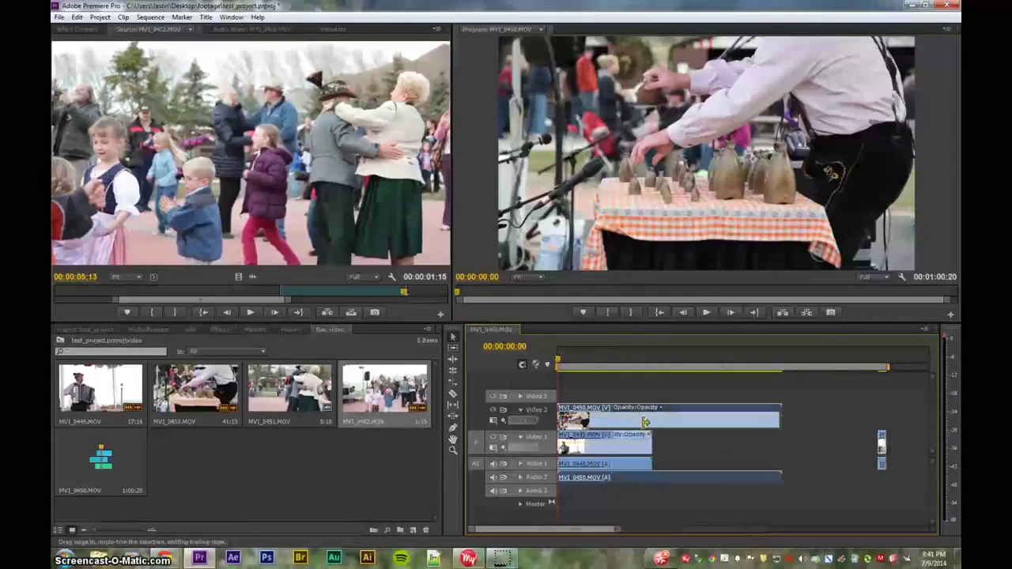
left_click(323, 332)
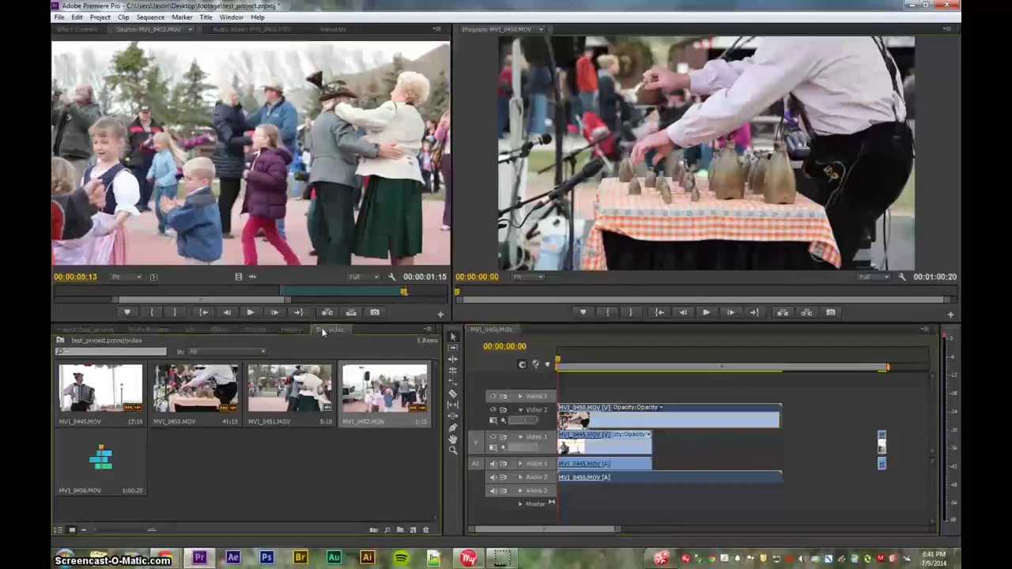
key("minus")
key("equal")
key("minus")
key("equal")
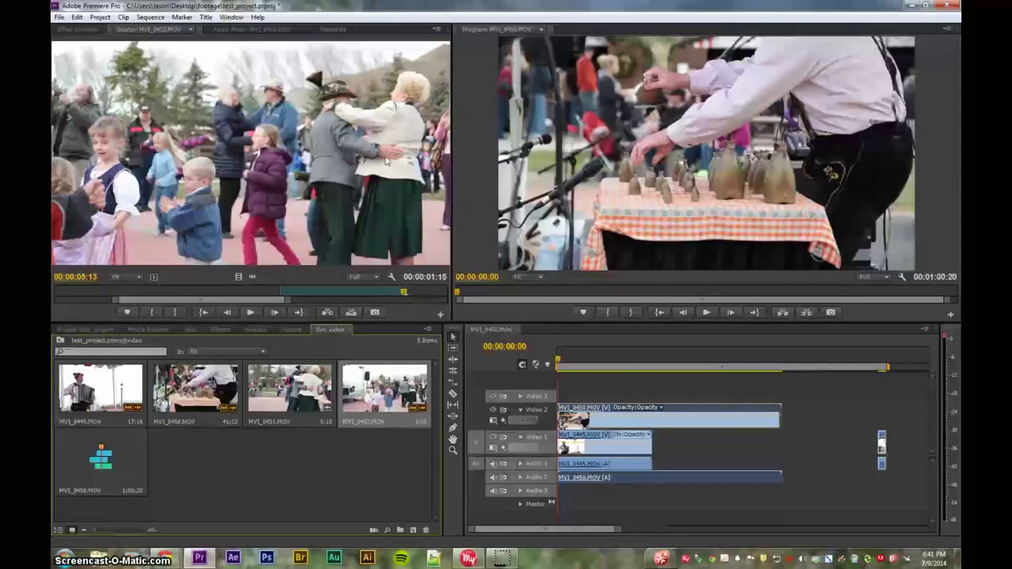
- Zoom the Source Monitor's time ruler in and then fully out
left_click(251, 101)
key("minus")
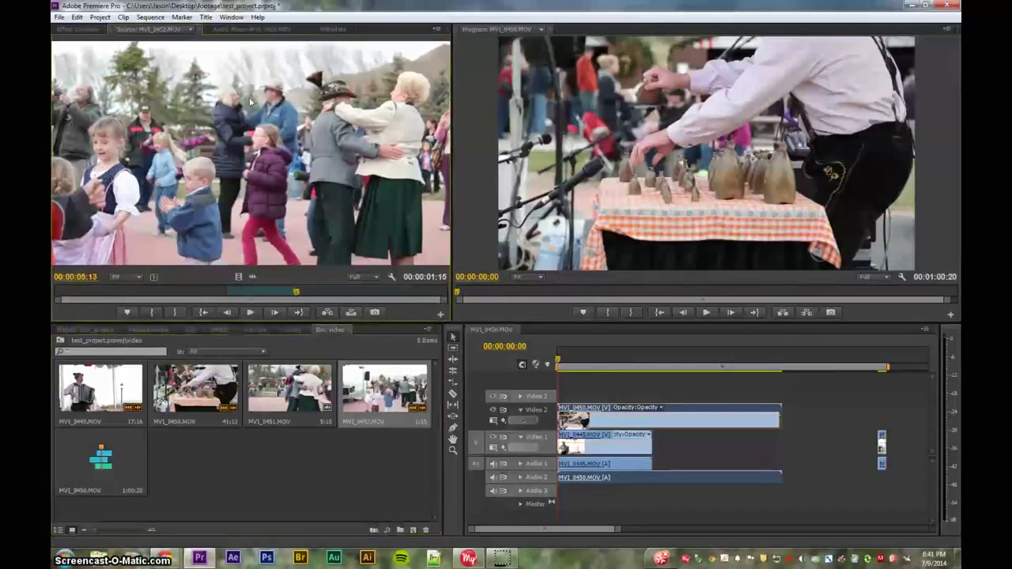
key("equal")
key("equal")
key("equal")
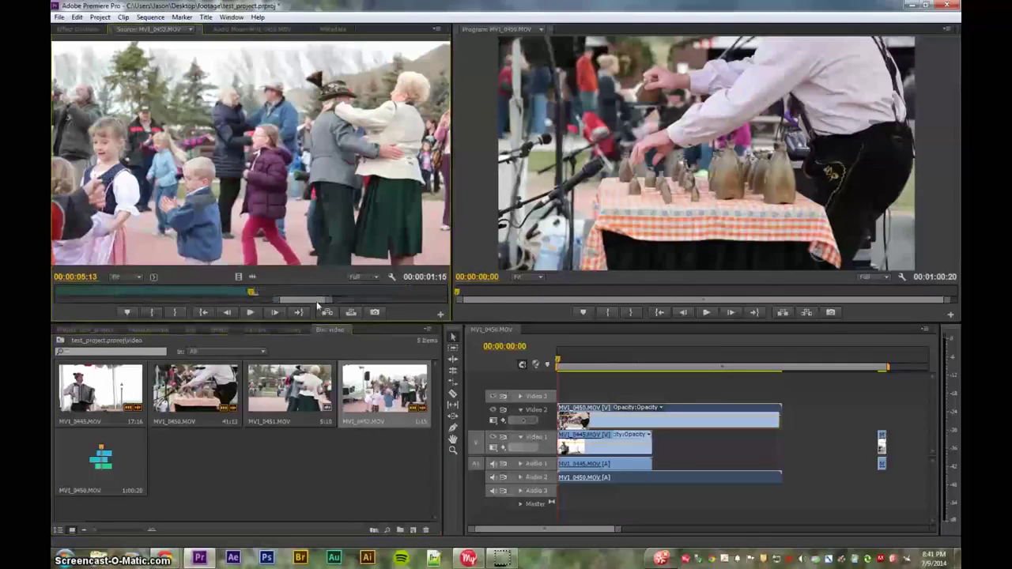
key("minus")
key("minus")
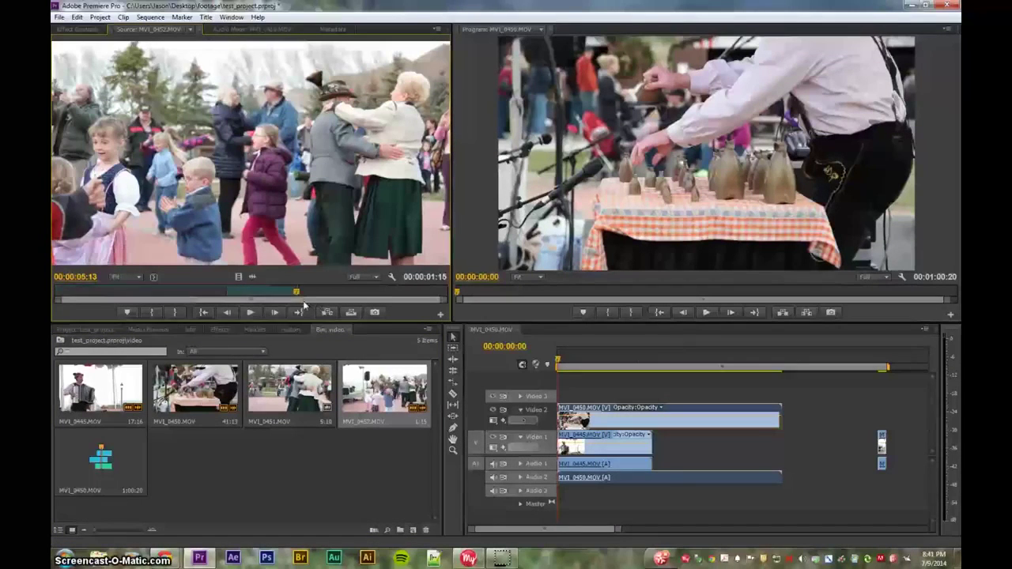
- Zoom the timeline out until MVI_0450 and MVI_0445 both fit in view
left_click(499, 336)
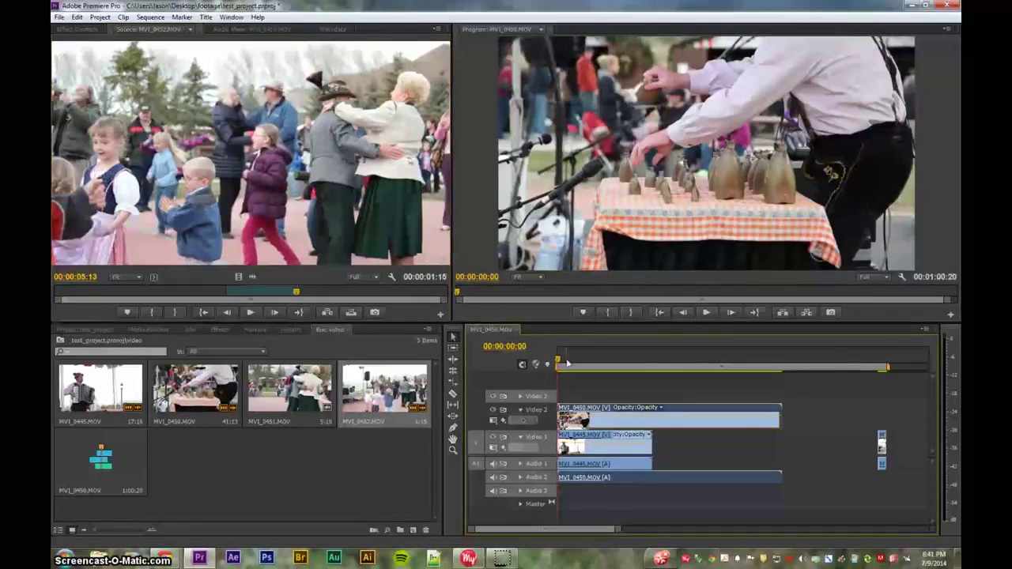
key("equal")
key("equal")
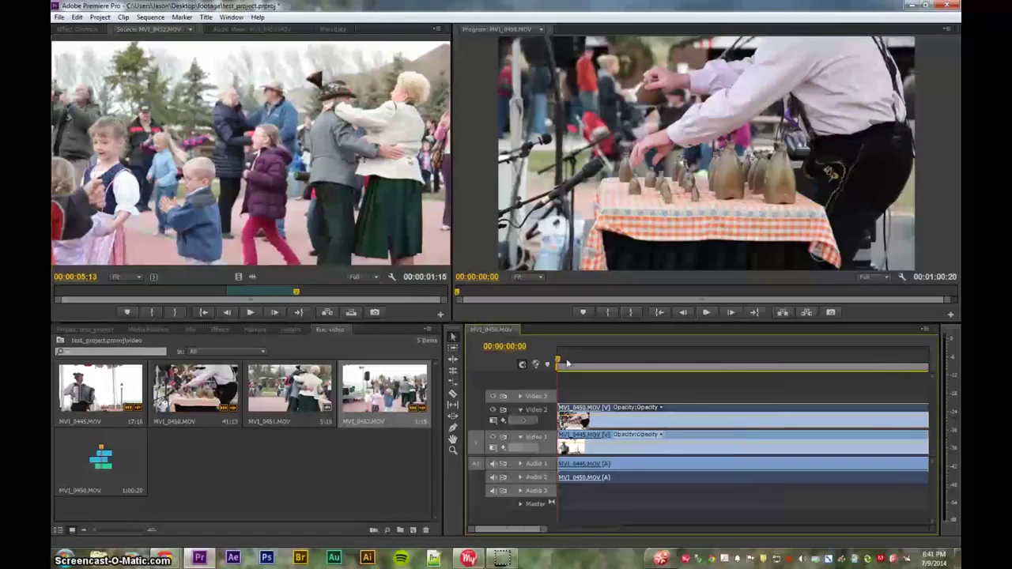
key("minus")
key("minus")
key("equal")
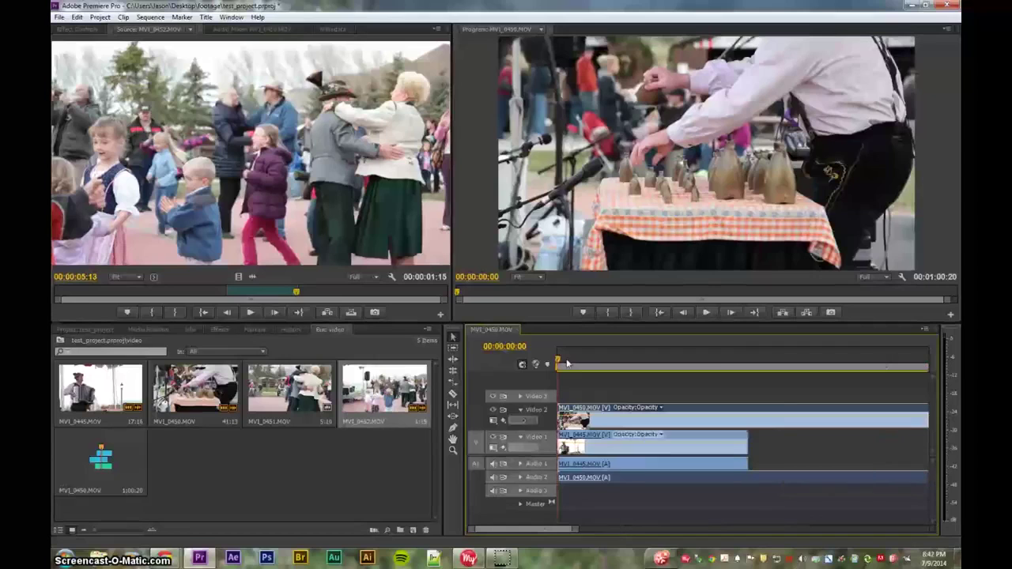
key("minus")
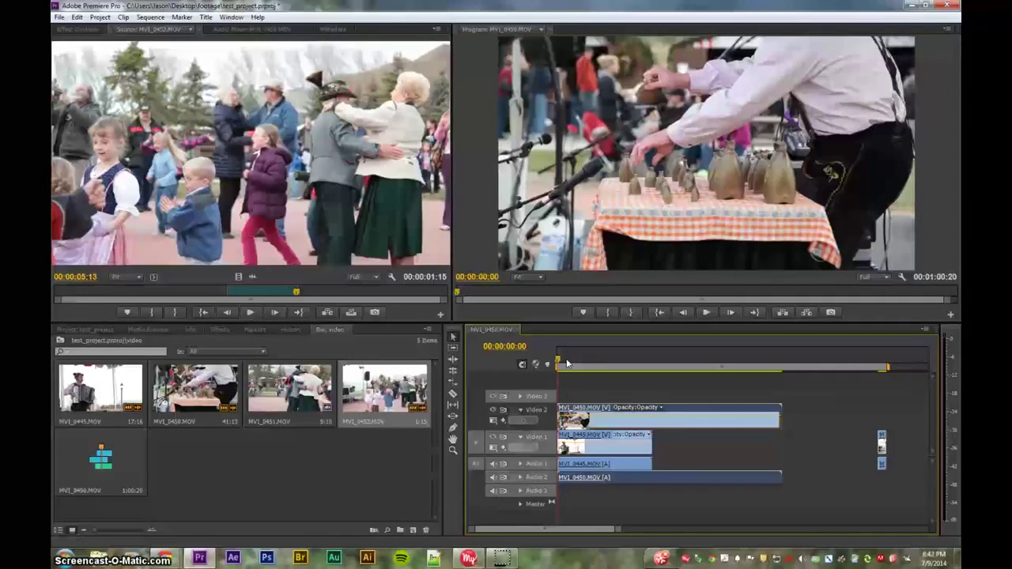
key("minus")
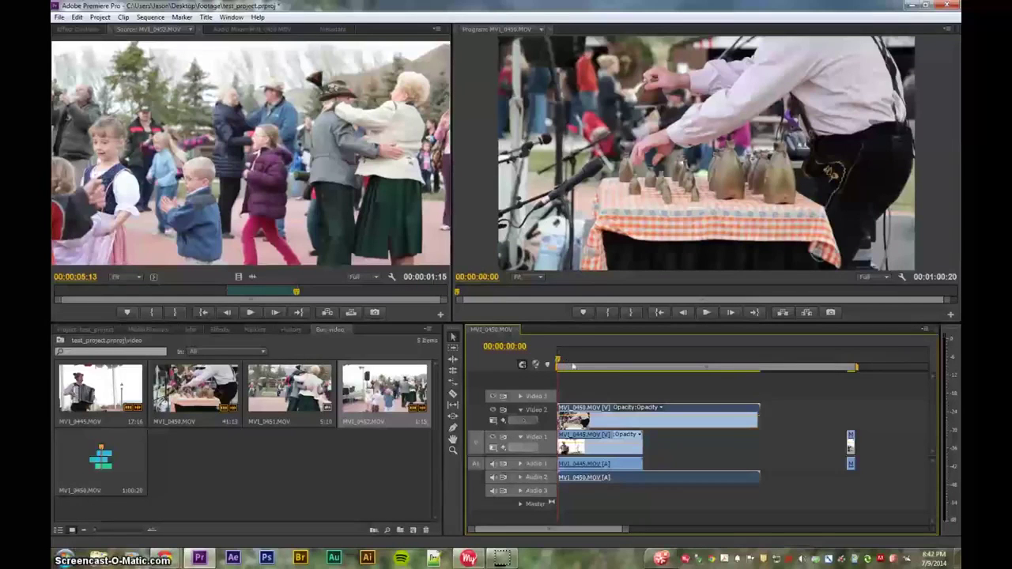
- Put MVI_0450 on Video 1 after MVI_0445, its audio on Audio 1, then test a Track Select shift
left_click_drag(639, 423, 728, 441)
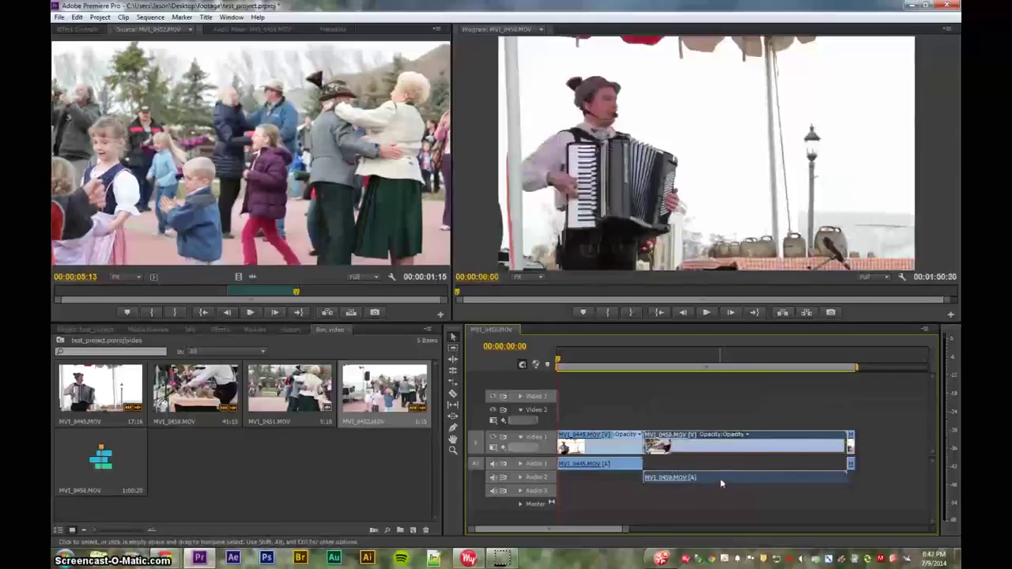
left_click_drag(720, 484, 718, 467)
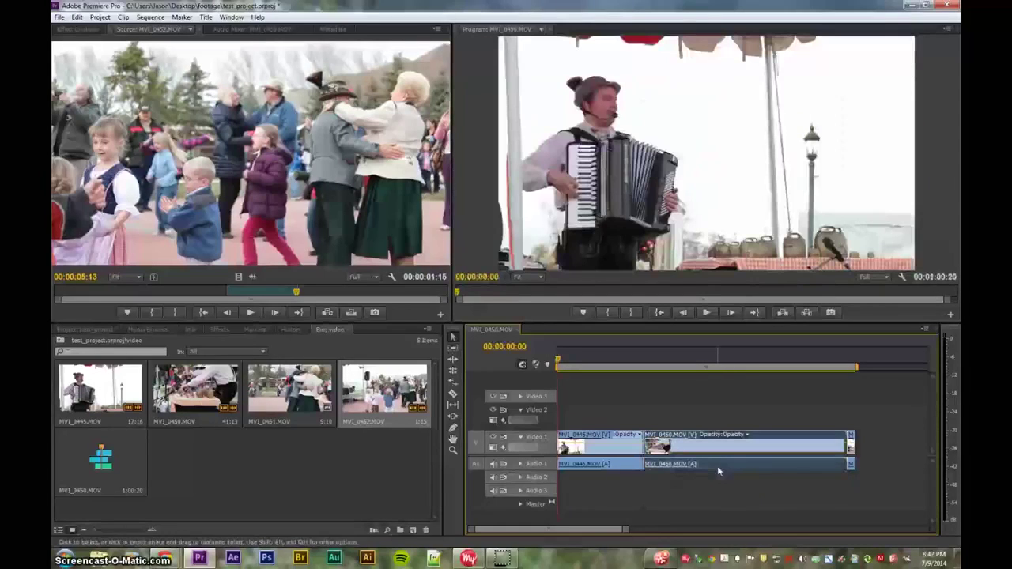
left_click(453, 349)
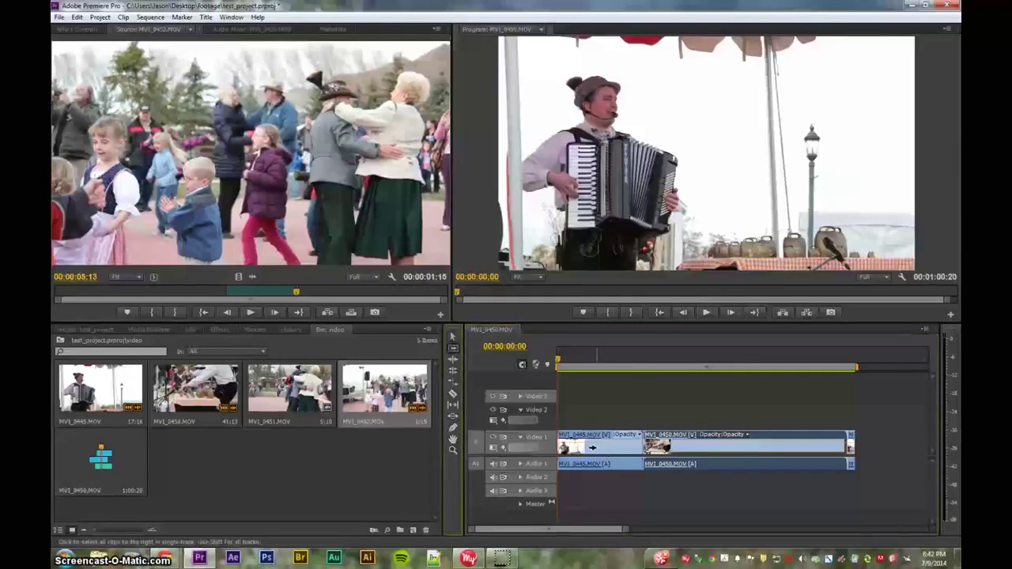
left_click_drag(592, 447, 616, 451)
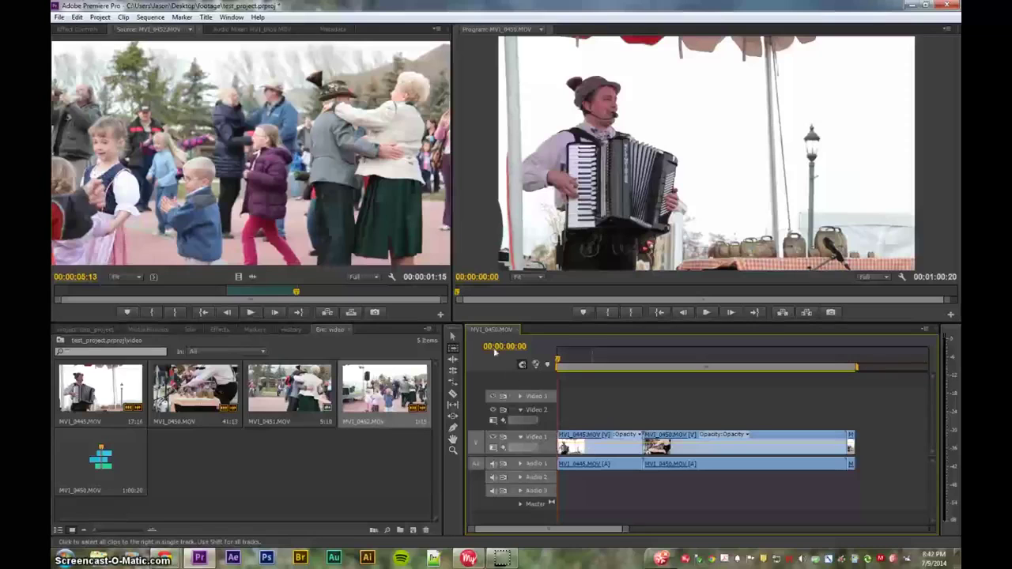
left_click(456, 337)
- Test moving MVI_0445 and both Video 1 clips with Track Select, without keeping the shifts
left_click(580, 451)
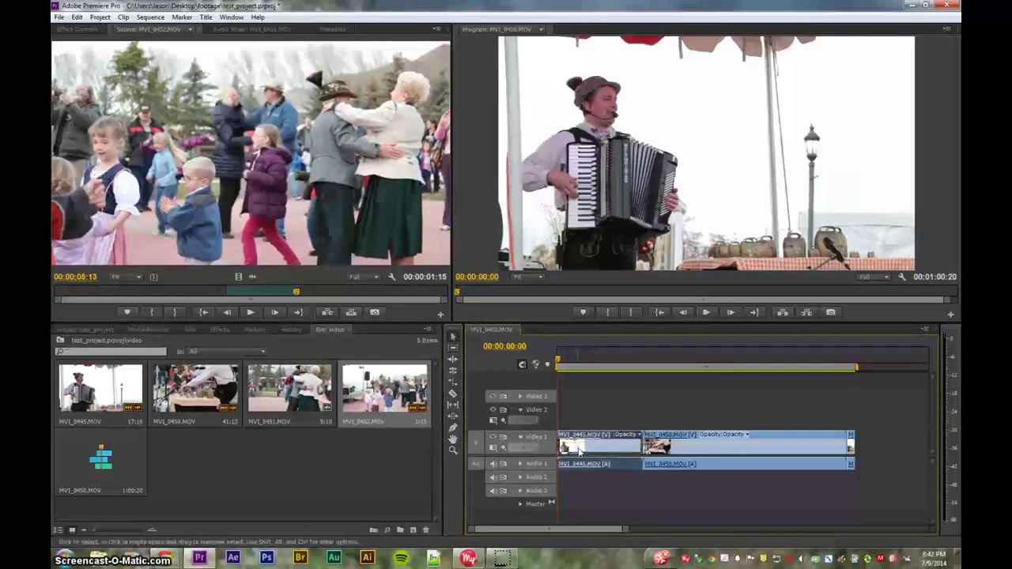
mouse_move(580, 452)
left_mouse_down()
mouse_move(615, 447)
mouse_move(583, 452)
left_mouse_up()
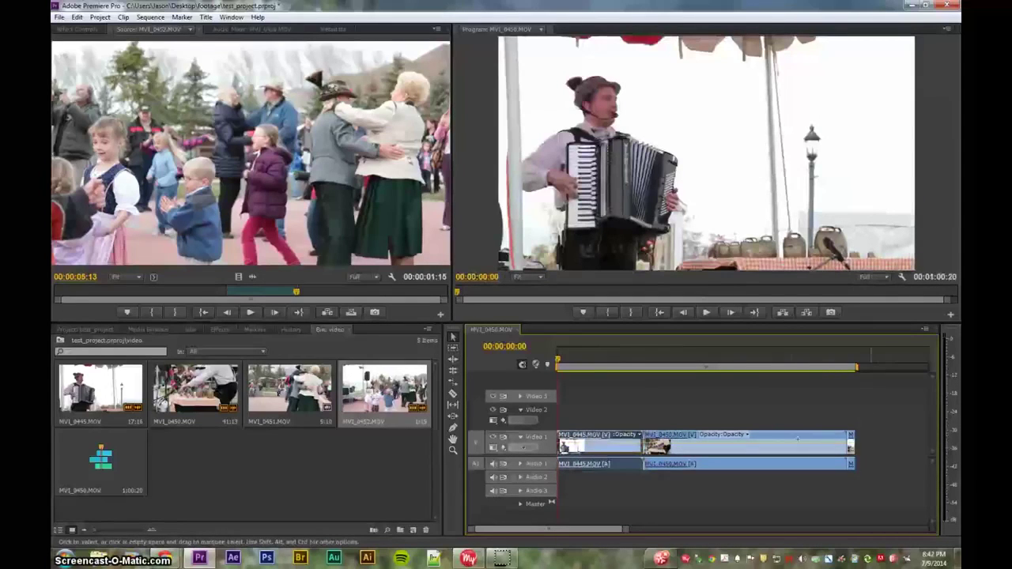
left_click_drag(872, 417, 626, 452)
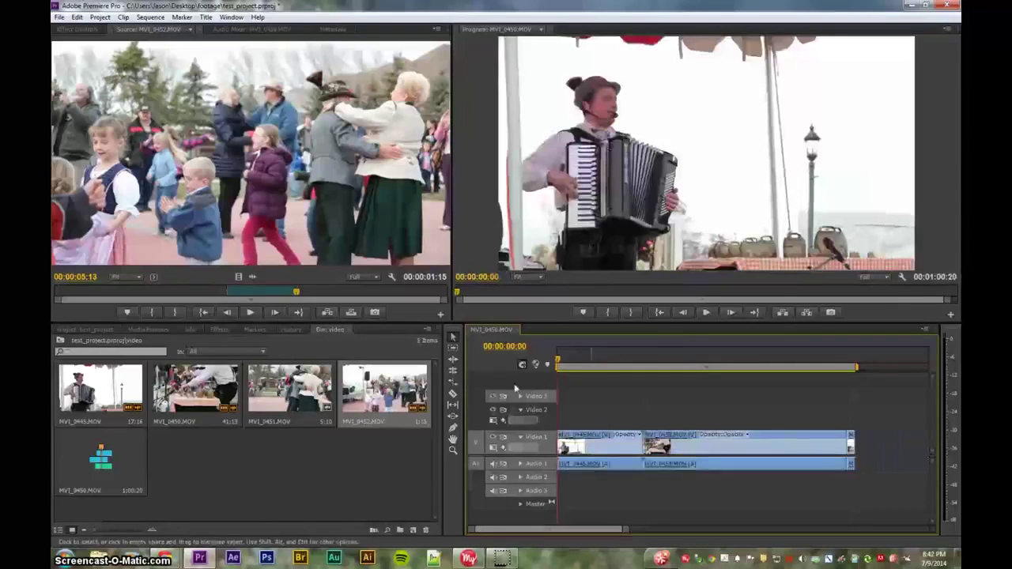
left_click(451, 348)
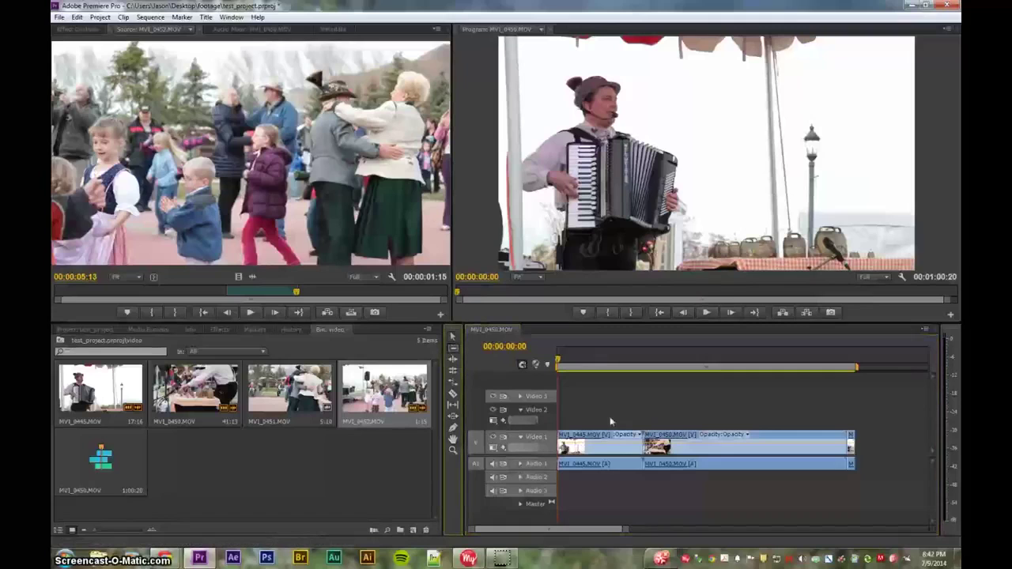
mouse_move(587, 449)
left_mouse_down()
mouse_move(639, 450)
mouse_move(581, 447)
left_mouse_up()
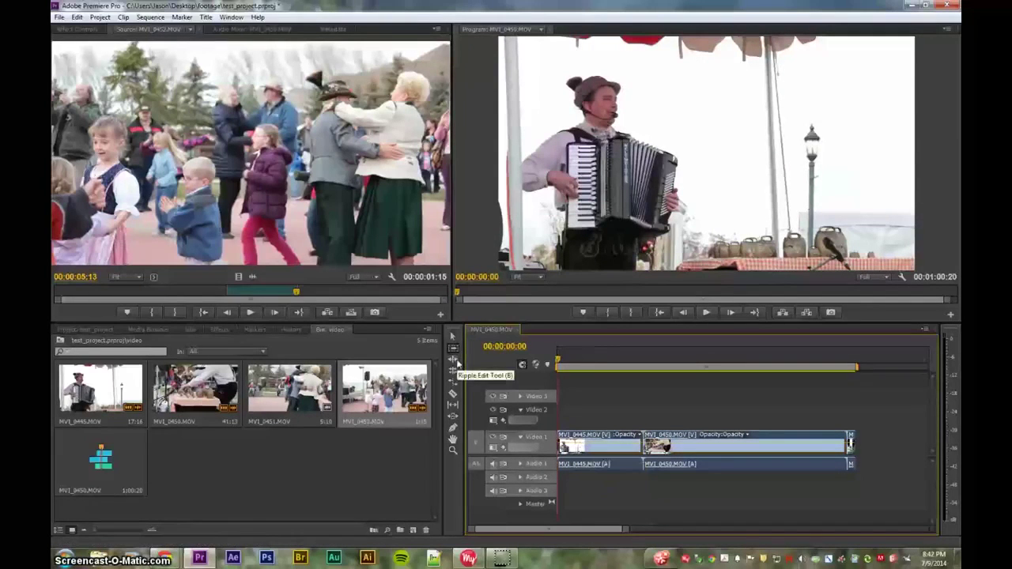
left_click(457, 361)
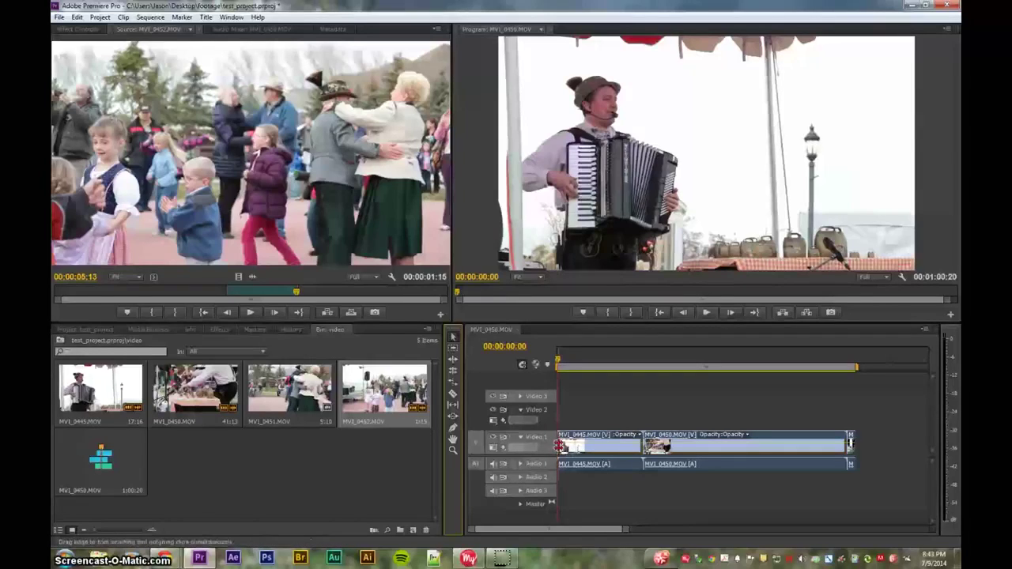
- Ripple-drag MVI_0445's edge to its full 17:16 length, pushing MVI_0450 later
left_click_drag(560, 445, 563, 447)
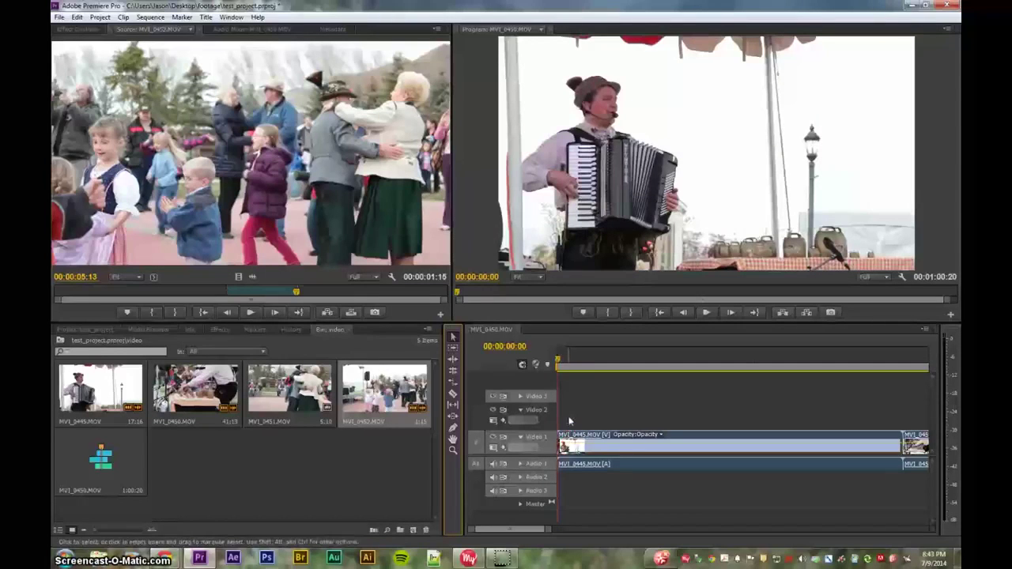
left_click(570, 422)
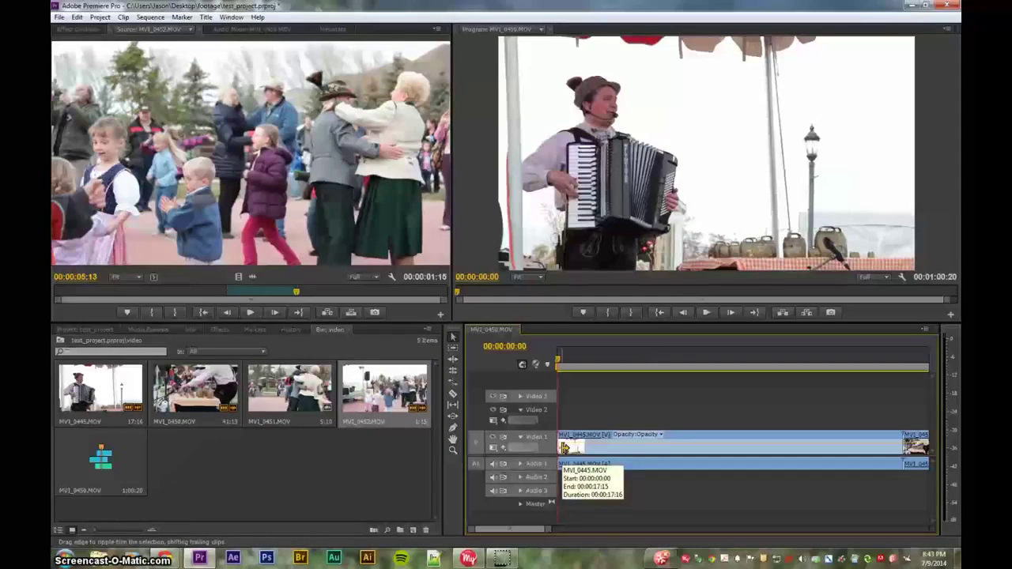
- Ripple-trim MVI_0445's start to the playhead at 00:00:04:20, then undo the trim
mouse_move(565, 447)
left_mouse_down()
mouse_move(650, 436)
mouse_move(639, 440)
mouse_move(639, 387)
mouse_move(652, 299)
mouse_move(619, 188)
mouse_move(655, 400)
mouse_move(650, 444)
mouse_move(633, 449)
mouse_move(666, 446)
mouse_move(564, 448)
left_mouse_up()
left_click_drag(558, 362, 653, 361)
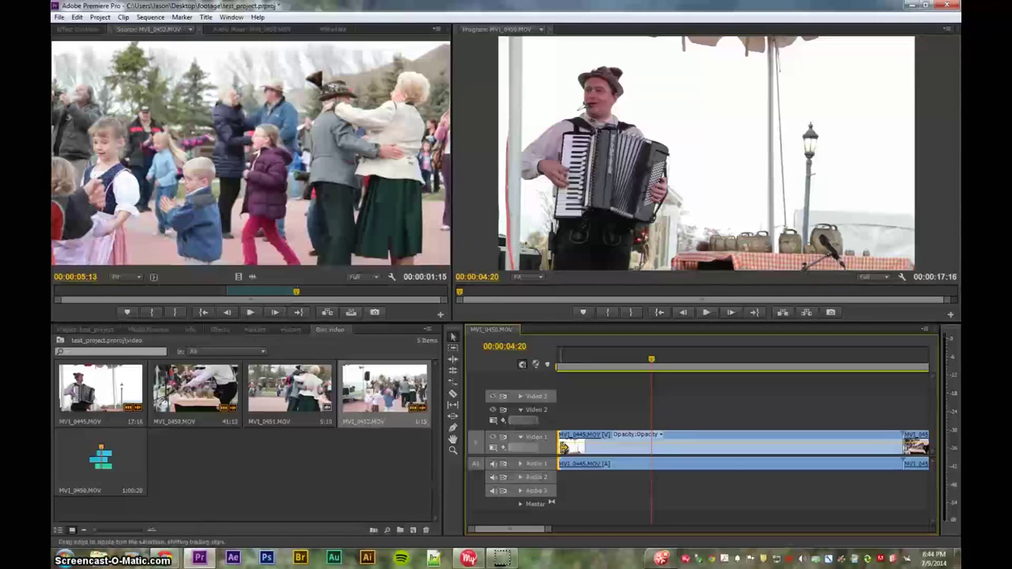
left_click_drag(564, 447, 657, 445)
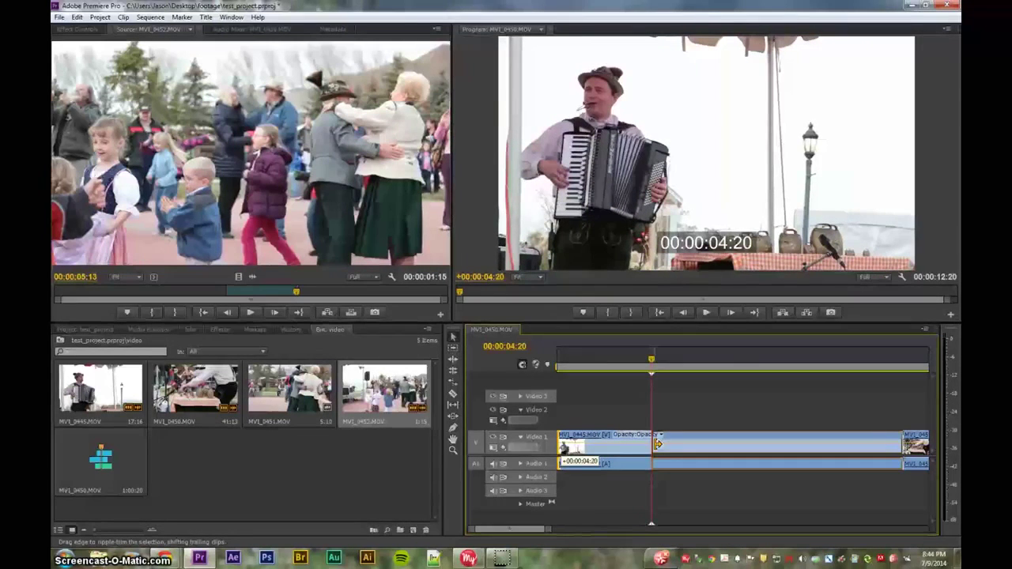
left_click_drag(658, 445, 657, 445)
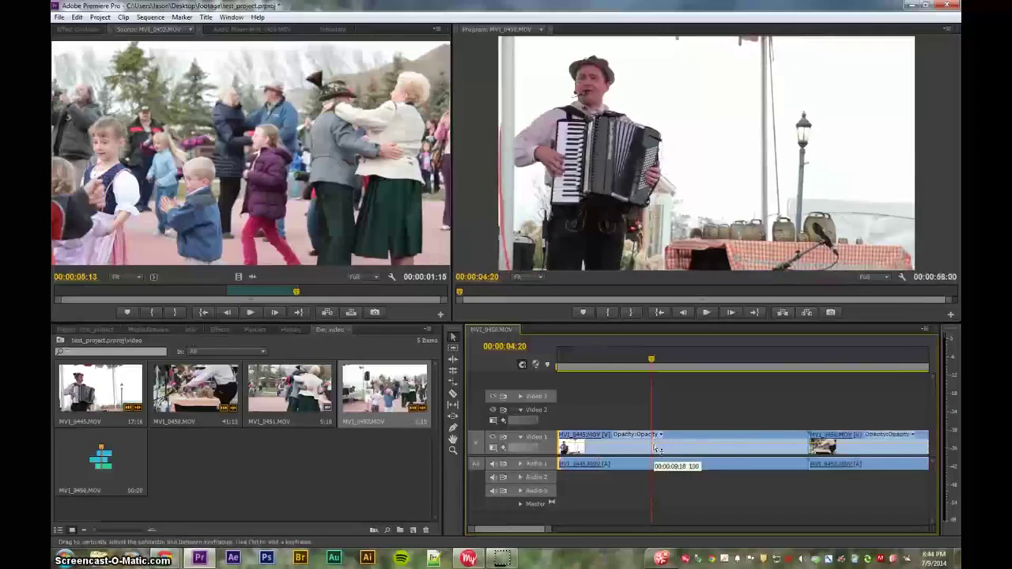
key("minus")
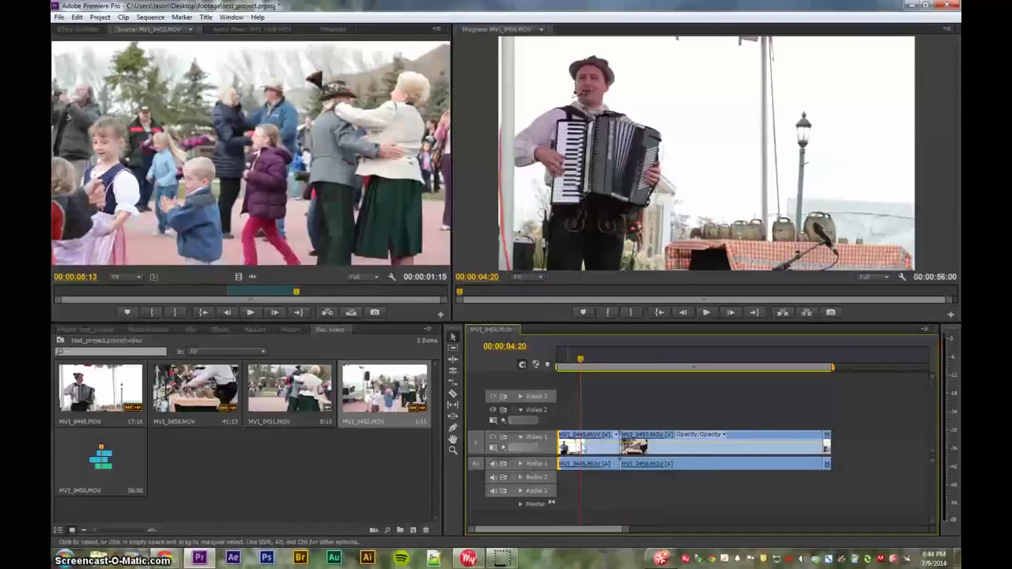
key("Home")
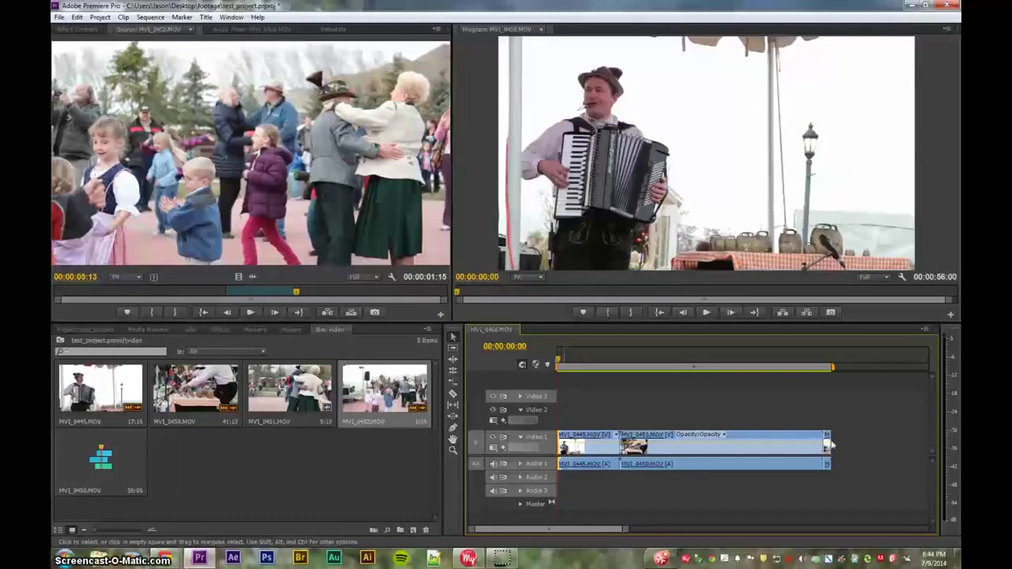
key("ctrl+z")
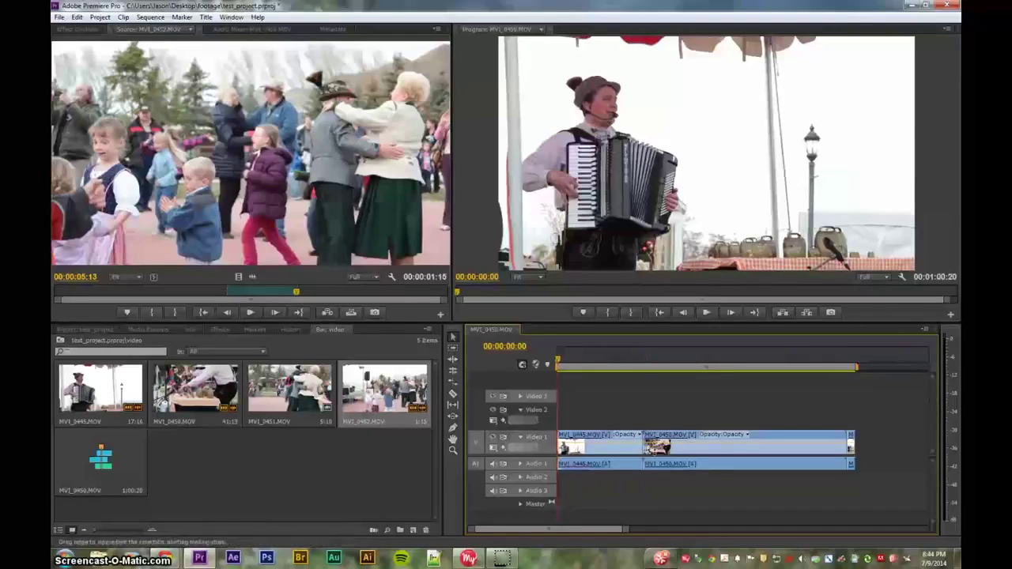
- Ripple-drag the edit point right by +00:00:05:13, shortening the sequence to 54:21
left_click(644, 447)
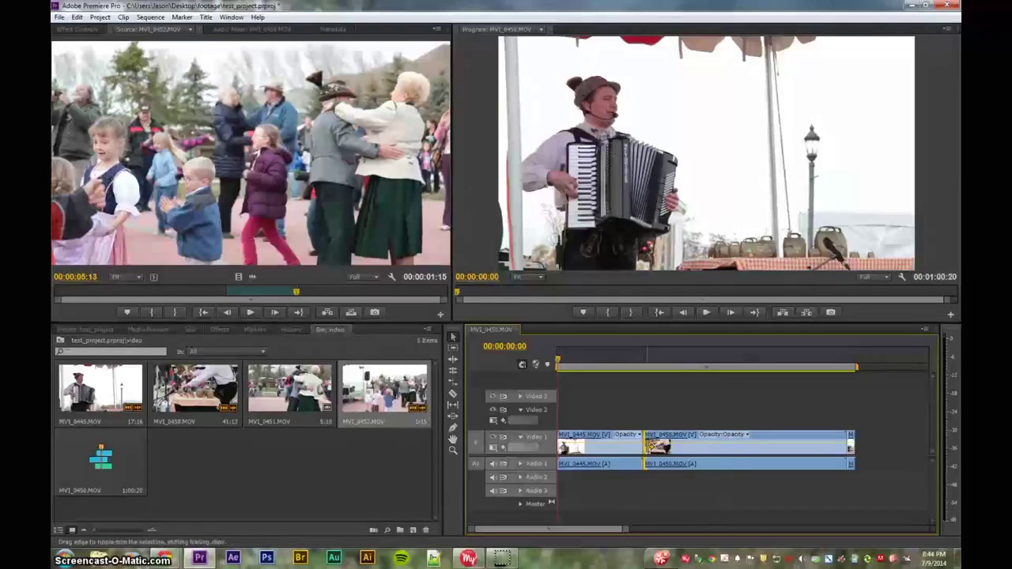
left_click_drag(653, 447, 678, 448)
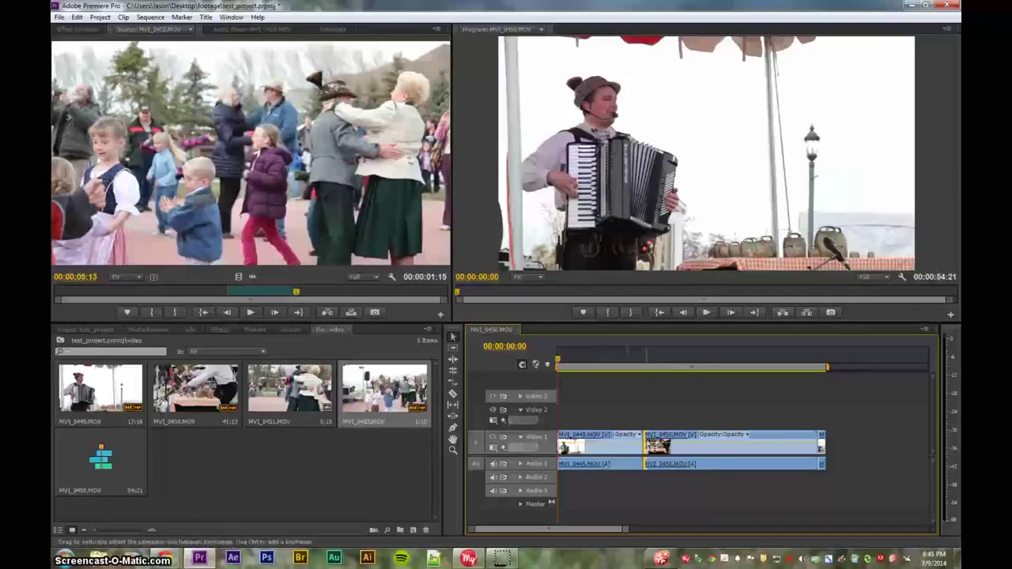
left_click(642, 360)
key("equal")
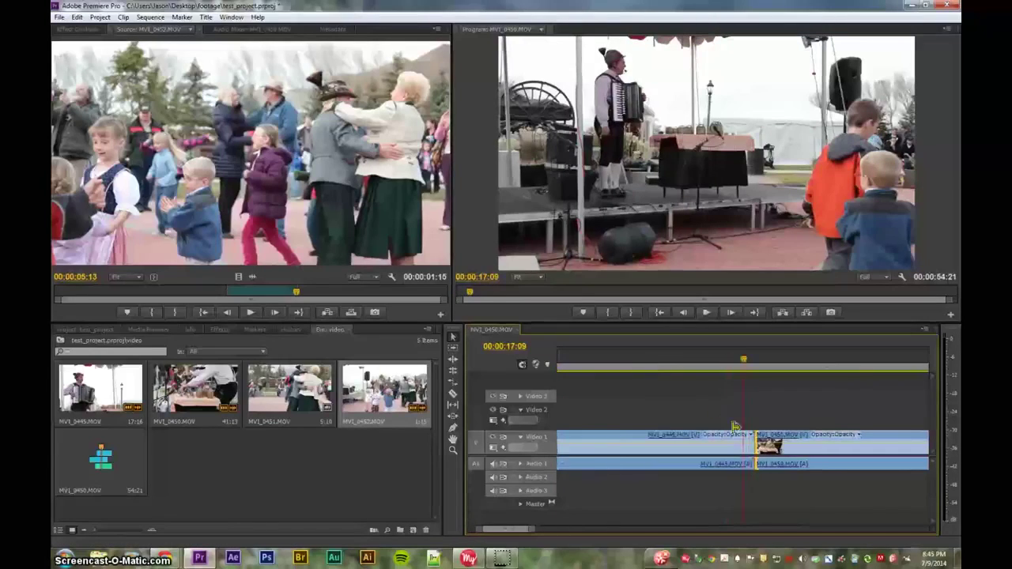
key("equal")
key("minus")
key("minus")
key("minus")
key("minus")
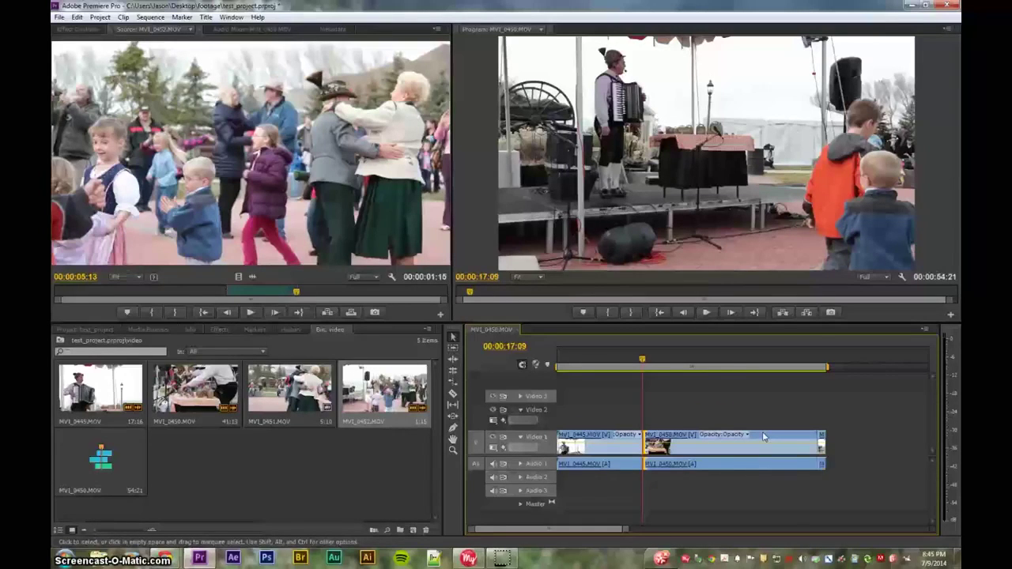
left_click_drag(825, 443, 854, 443)
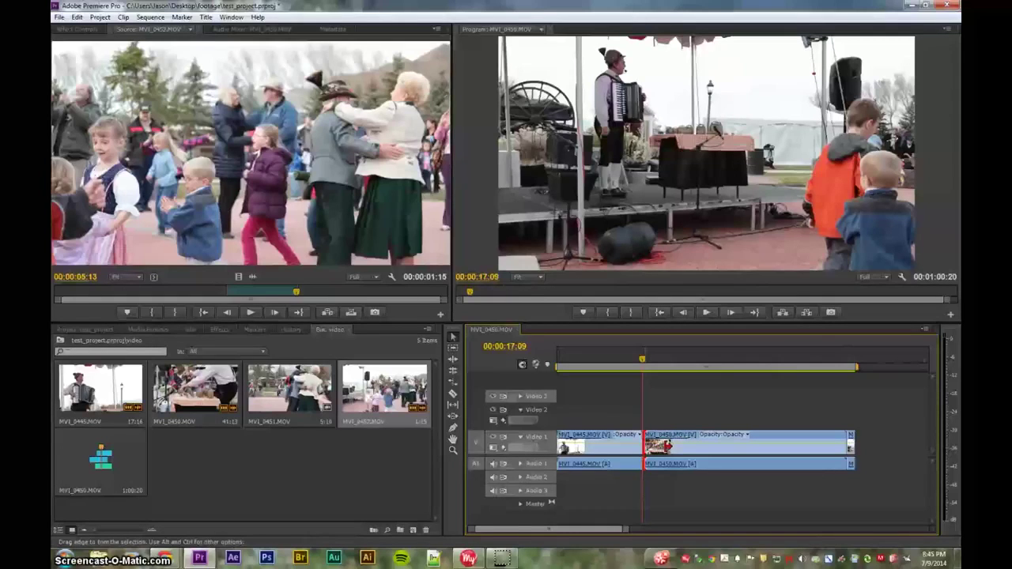
- Trim MVI_0450's in-point to the right, opening a gap after MVI_0445
left_click_drag(647, 447, 664, 446)
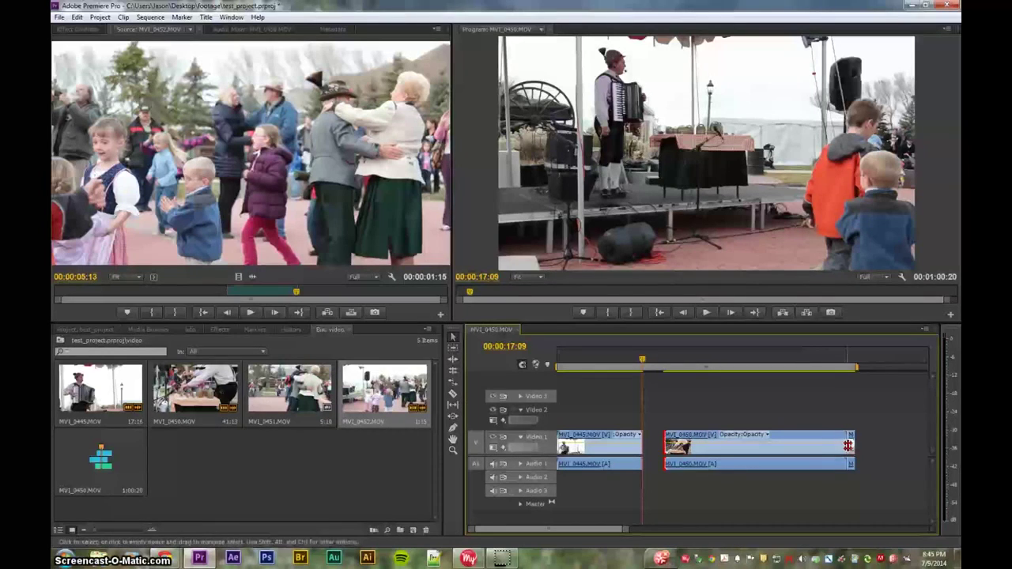
- Shorten MVI_0450's end and zoom in around the playhead at 00:00:40:06
left_click_drag(851, 444, 851, 466)
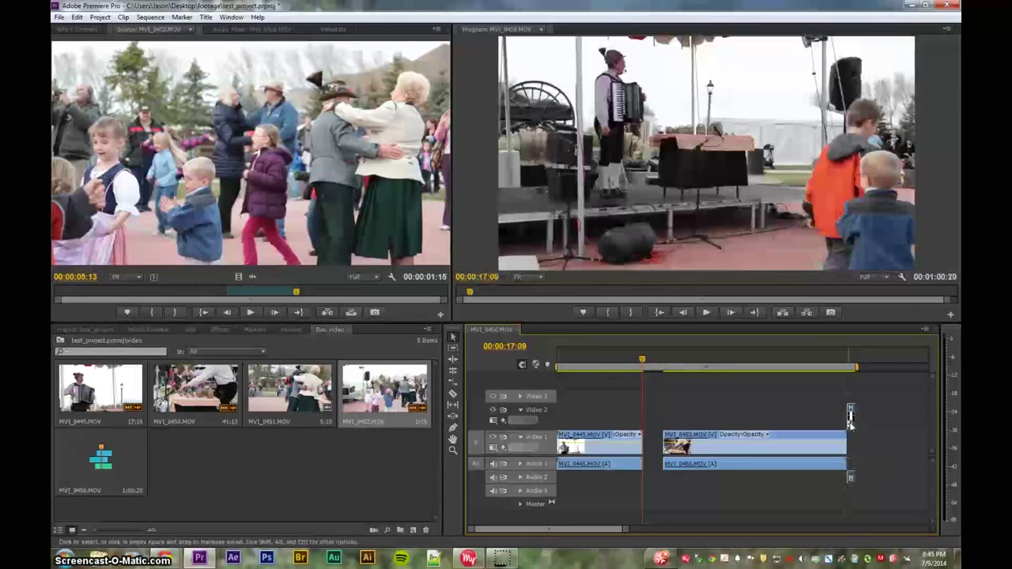
left_click_drag(851, 424, 757, 414)
left_click(754, 362)
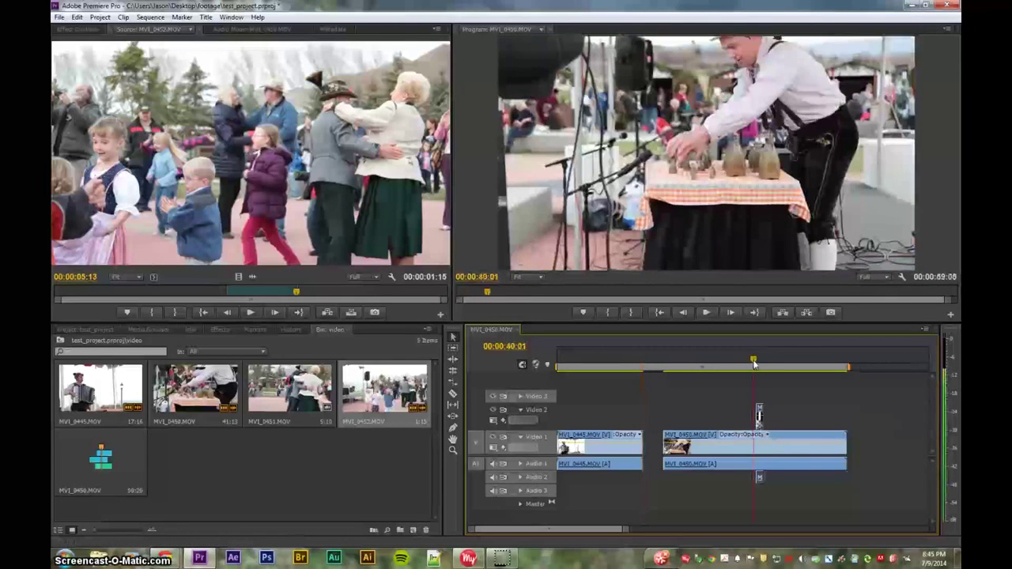
left_click(754, 362)
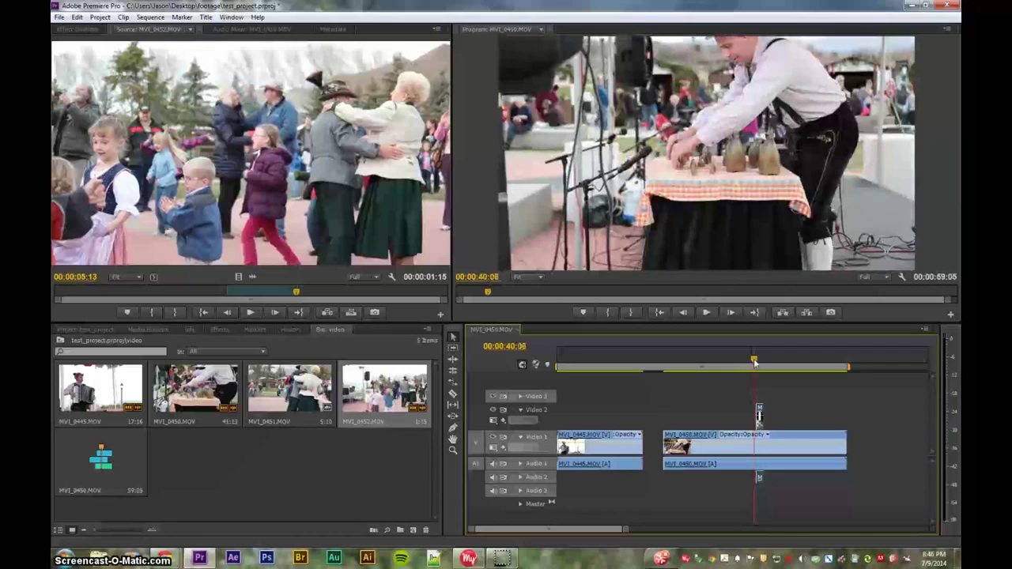
key("equal")
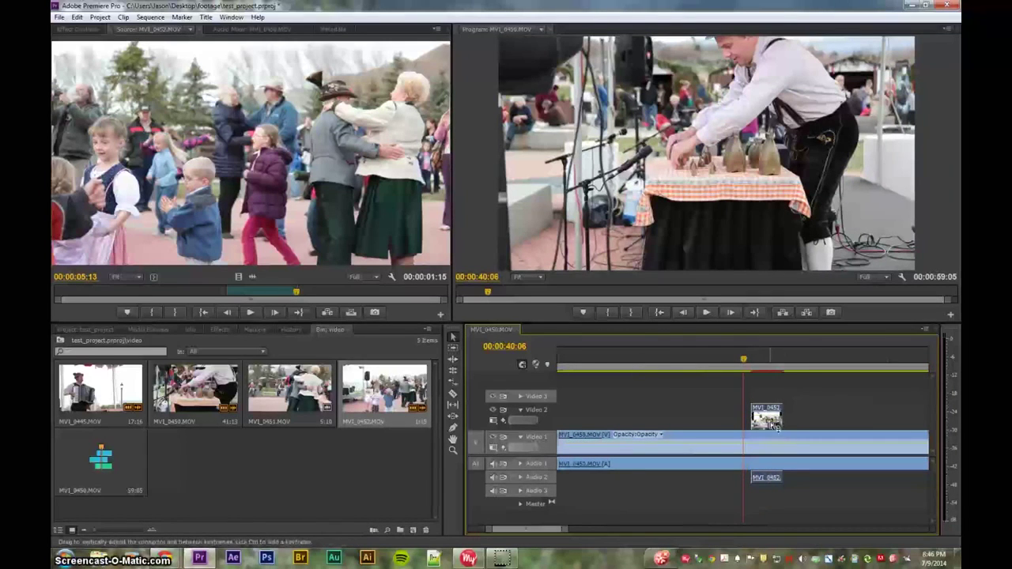
key("Right")
key("Right")
key("Right")
key("Right")
key("Right")
key("Right")
key("Right")
key("Right")
key("Right")
key("Right")
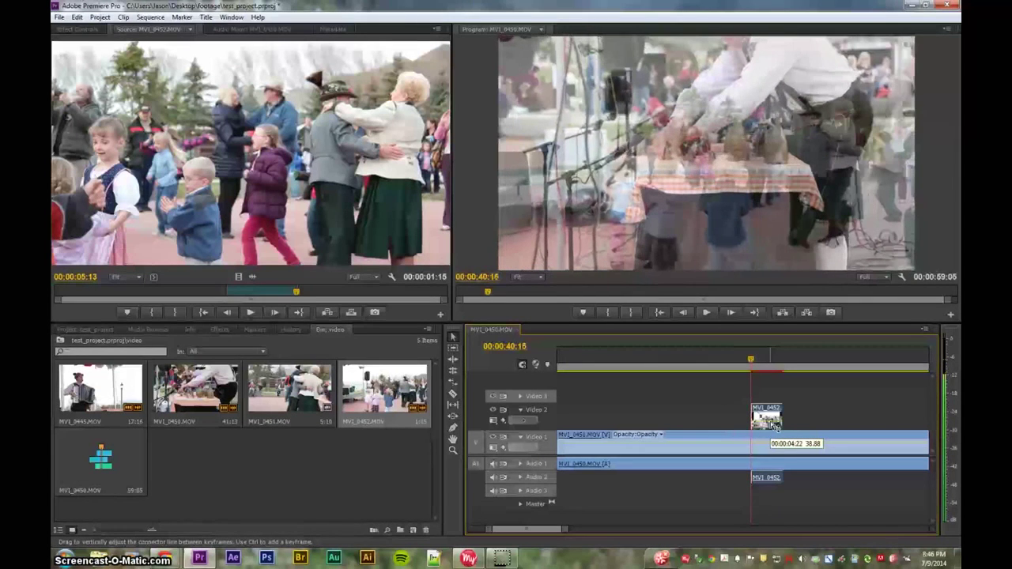
- Lower the Video 2 clip's opacity to about 38.88 and zoom back out
left_click_drag(777, 425, 757, 418)
key("minus")
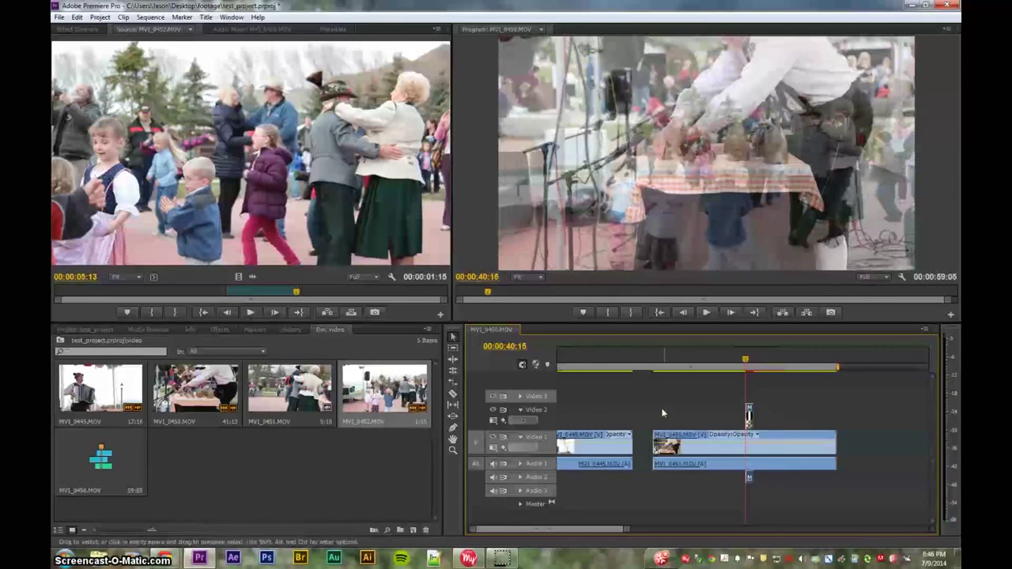
key("ctrl+z")
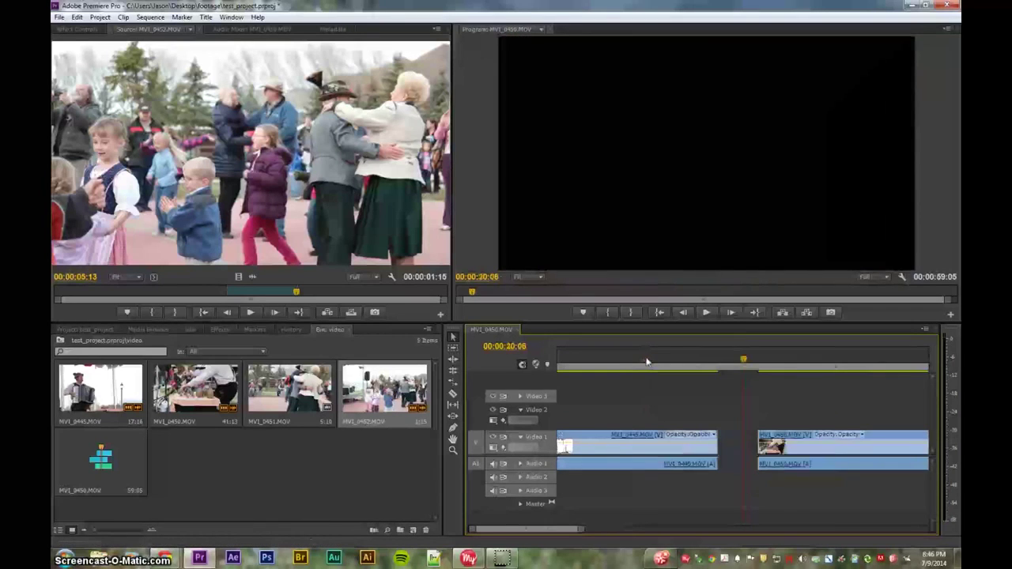
key("minus")
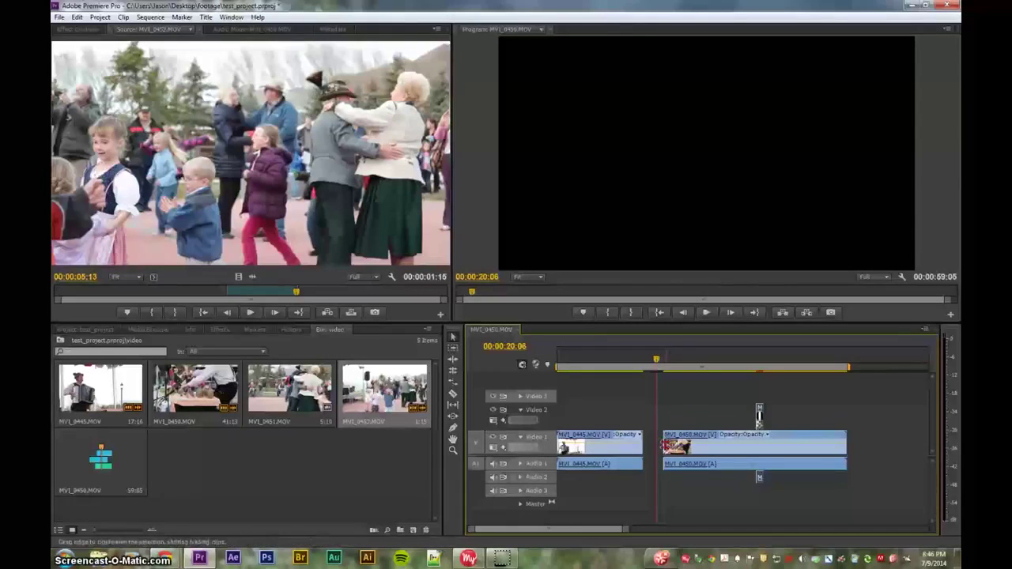
- Ripple-trim MVI_0450's start shorter and restore the clip to its longer length
left_click_drag(666, 444, 687, 447)
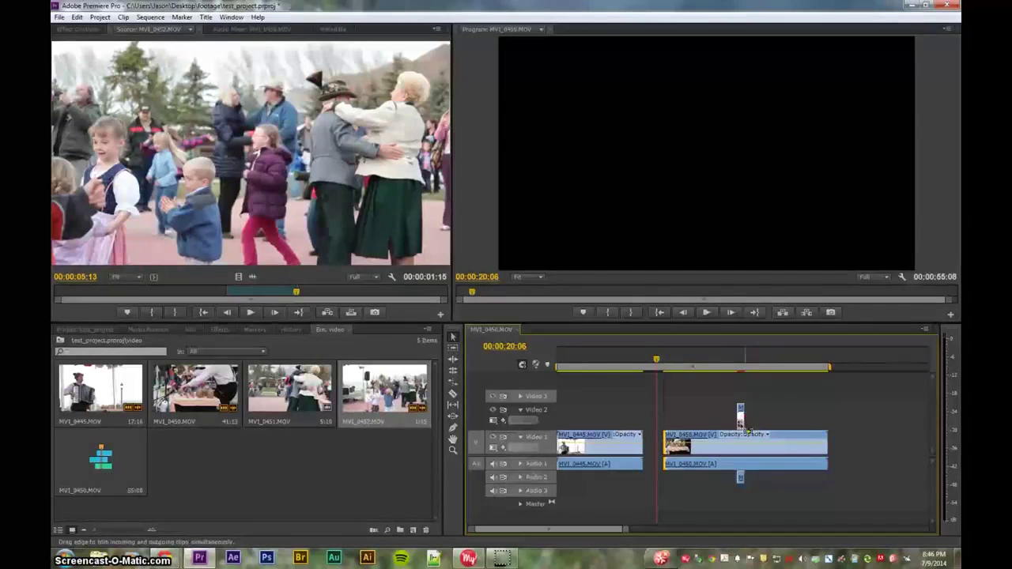
left_click_drag(741, 427, 759, 413)
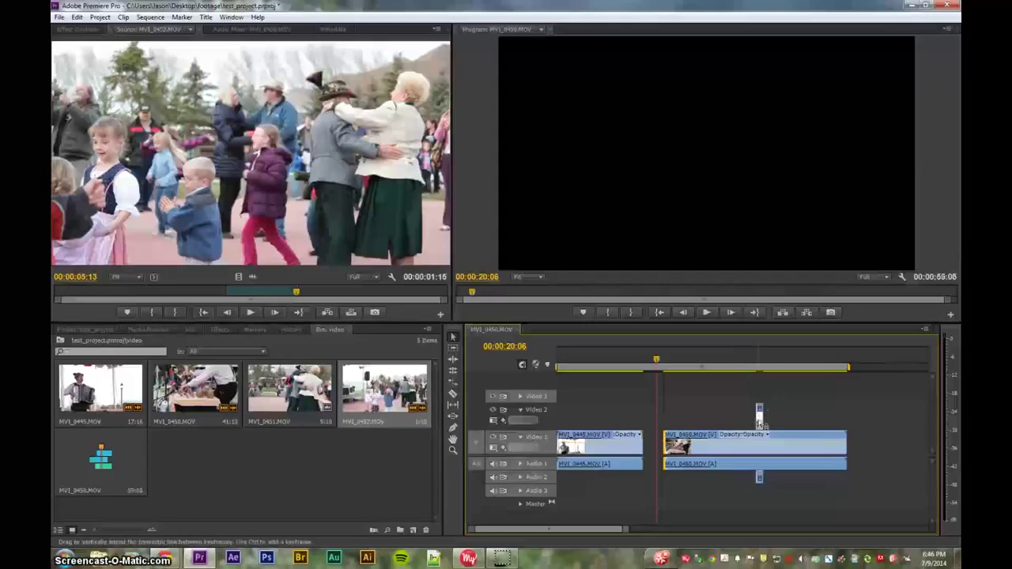
left_click_drag(759, 414, 720, 452)
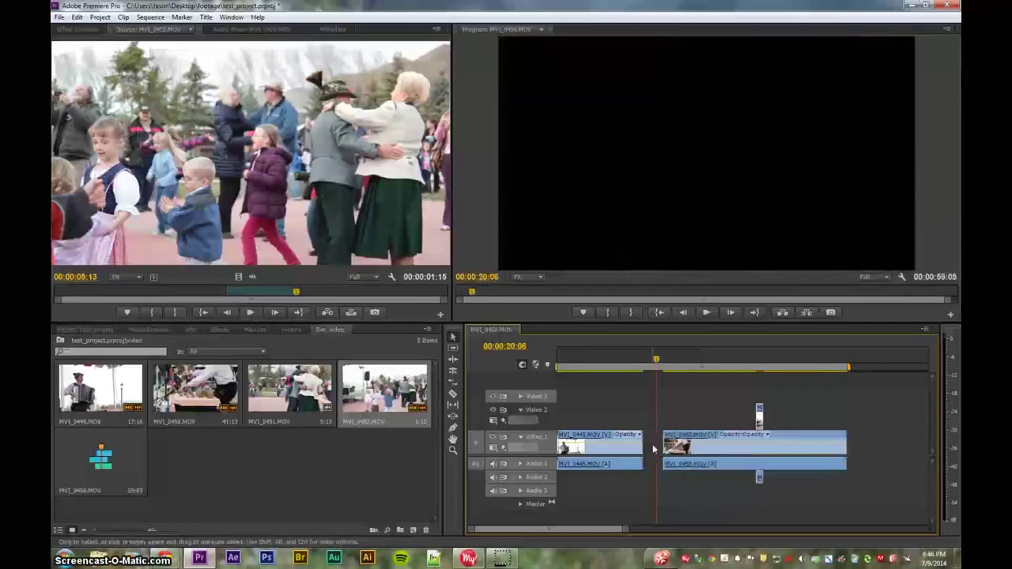
- Ripple-delete the gap between MVI_0445 and MVI_0450 as a trial, then undo it
right_click(652, 449)
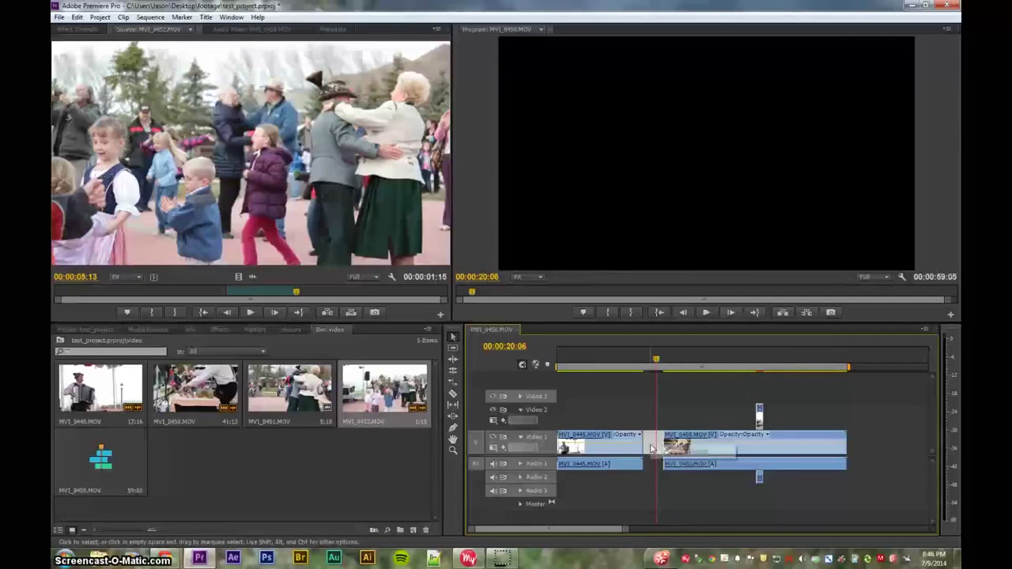
left_click(671, 452)
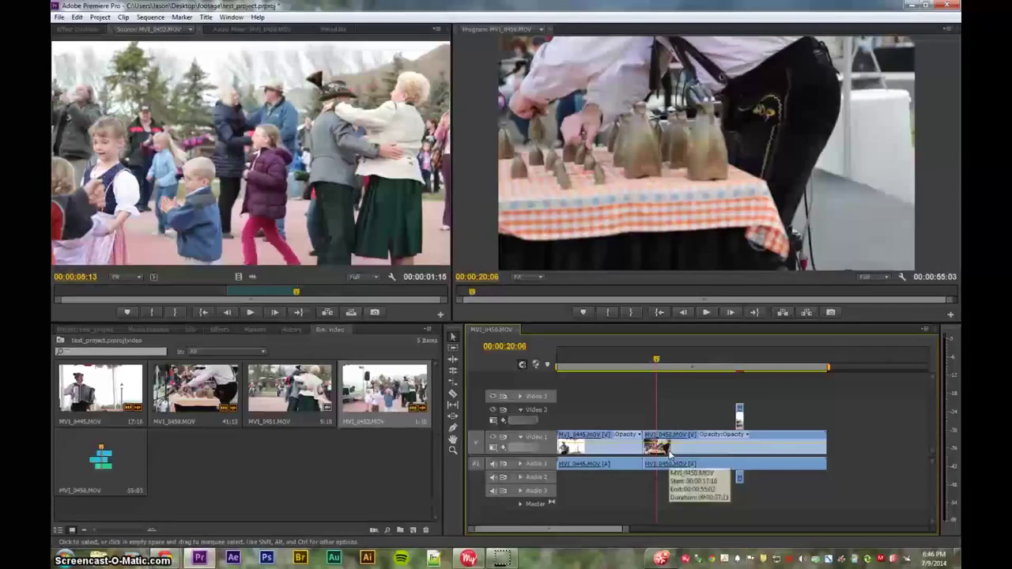
key("ctrl+z")
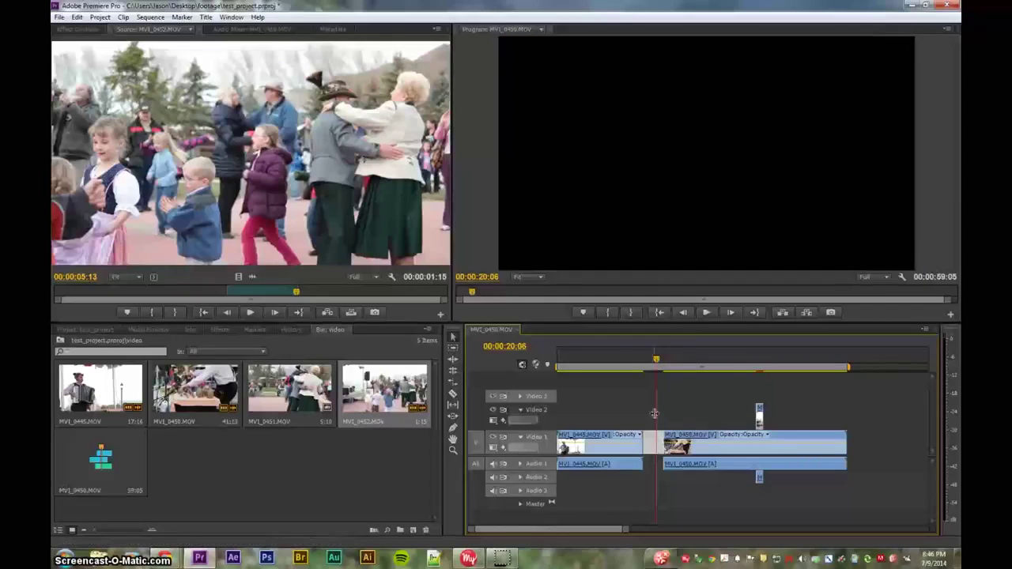
left_click(650, 477)
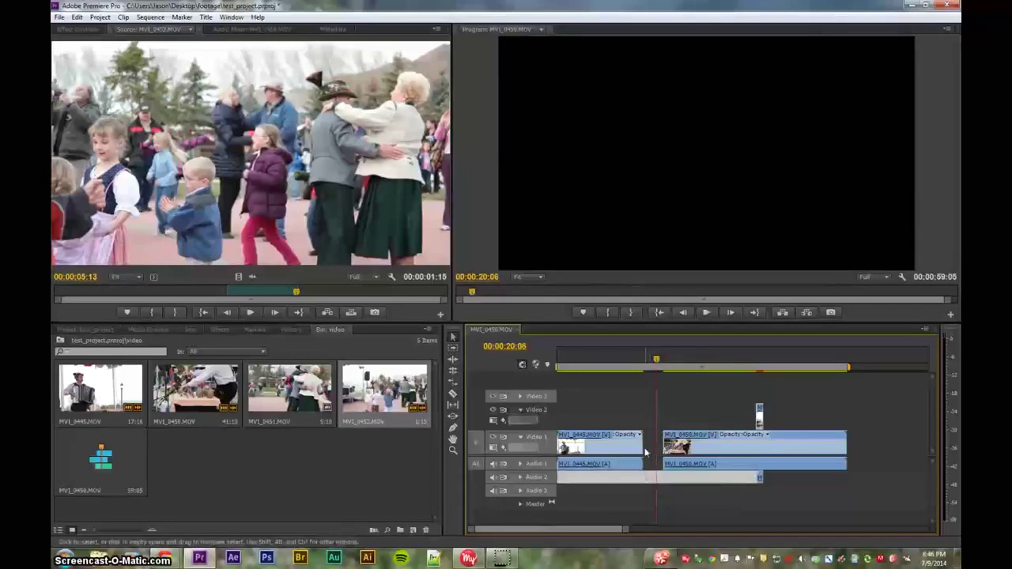
left_click(643, 420)
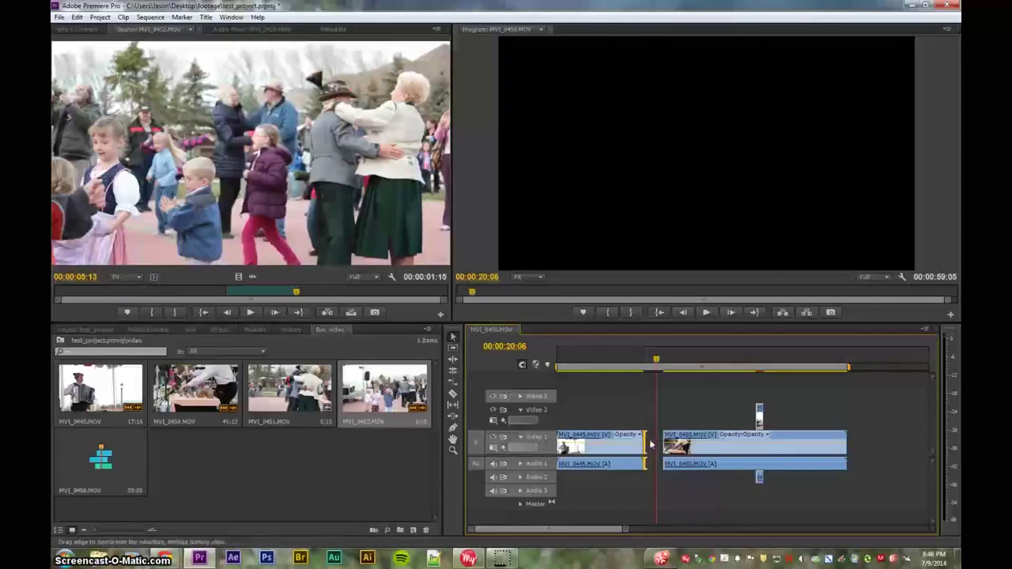
- Ripple-delete the Video 1 gap, then extend MVI_0450's end so the sequence runs 56:18
left_click(652, 444)
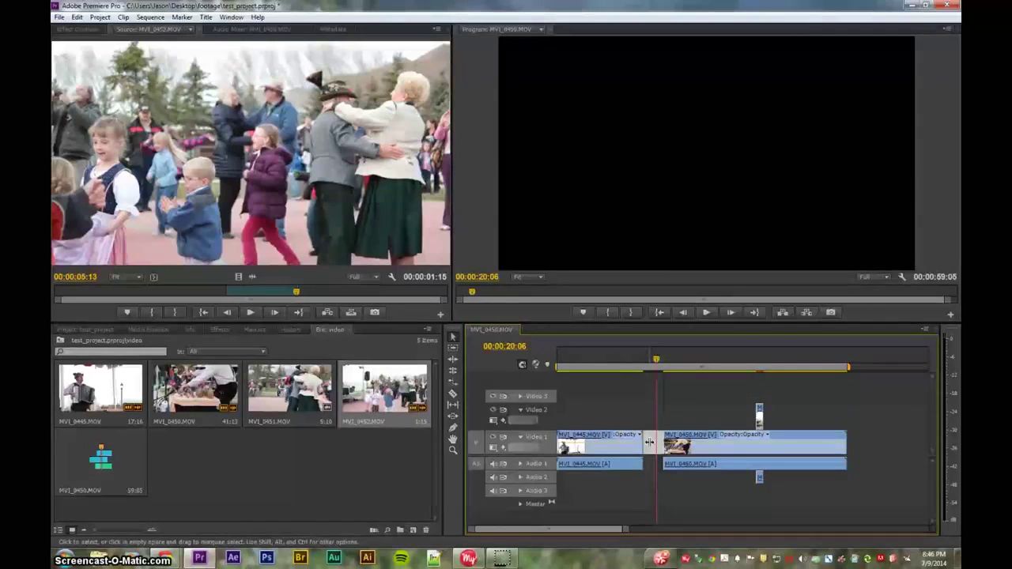
right_click(651, 448)
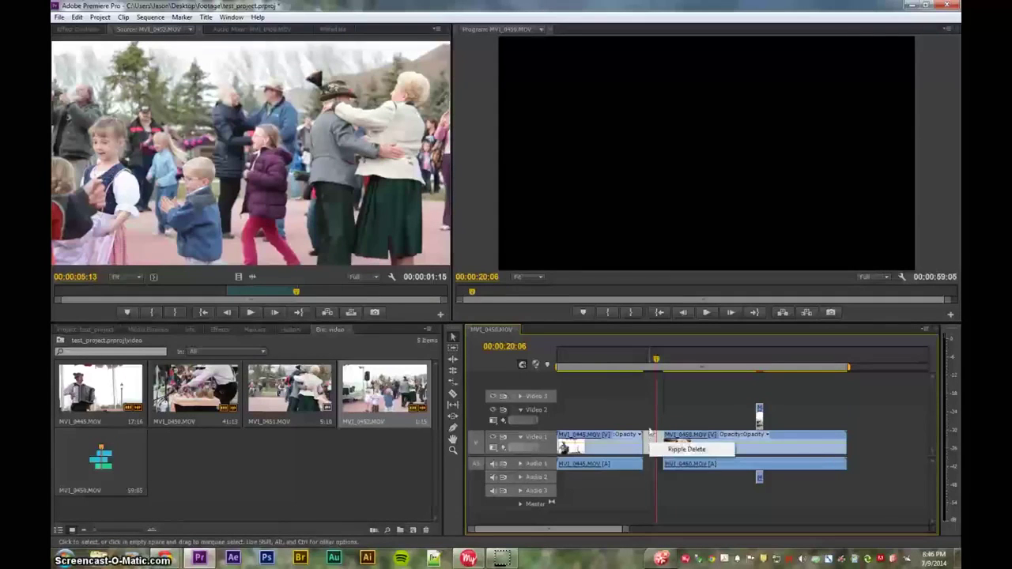
left_click(650, 435)
right_click(654, 446)
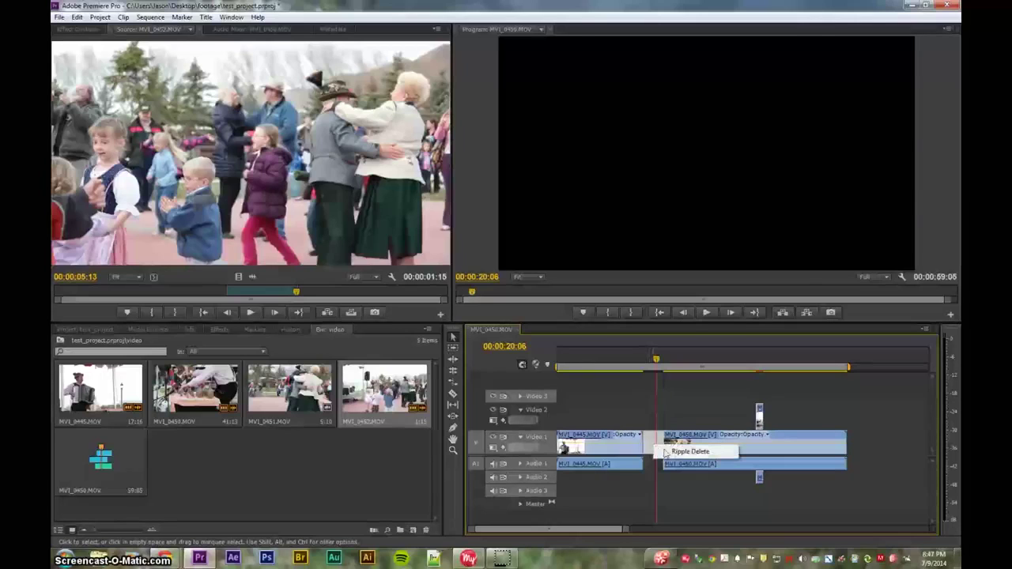
left_click(679, 452)
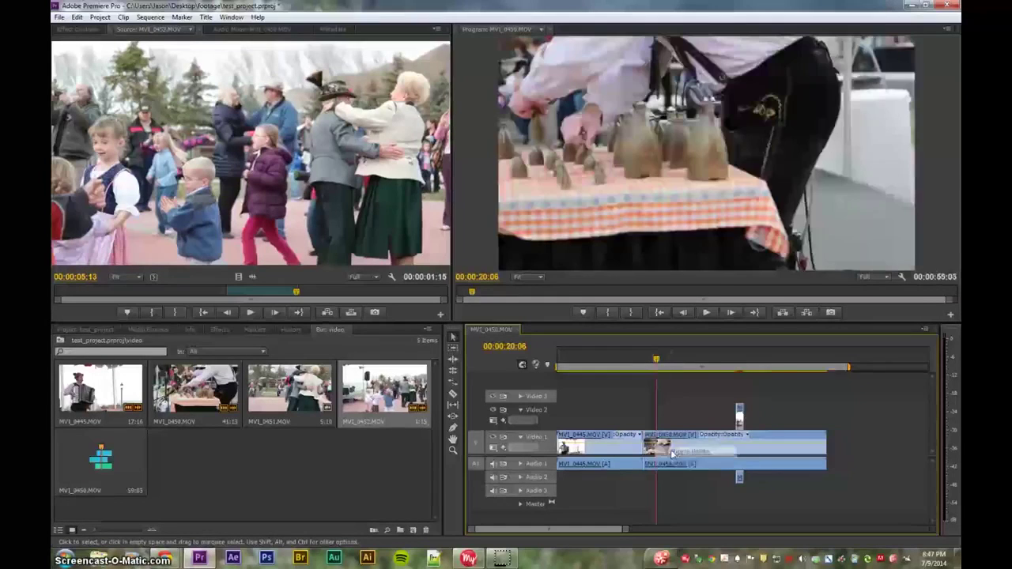
left_click_drag(655, 362, 644, 364)
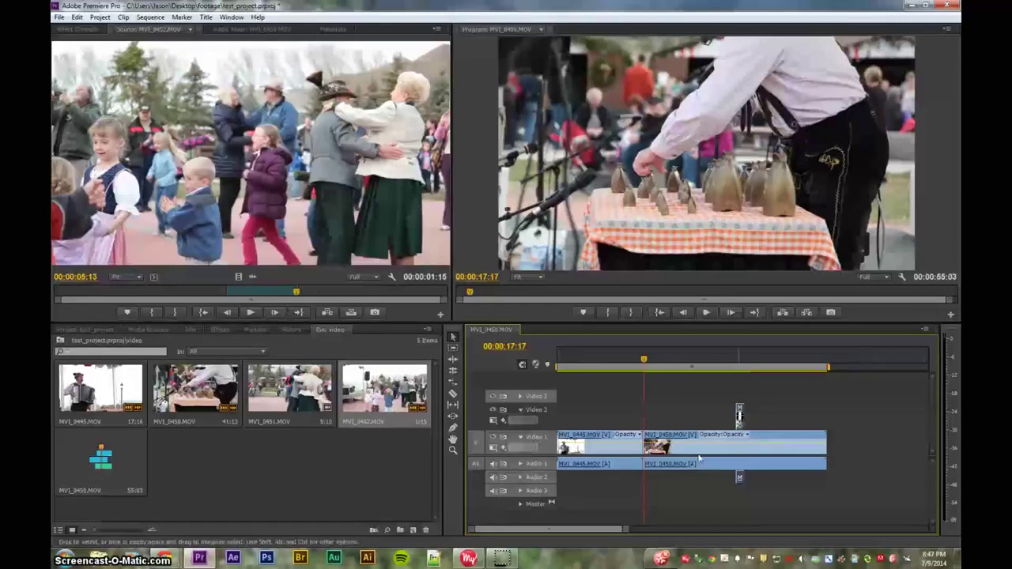
left_click_drag(826, 447, 831, 474)
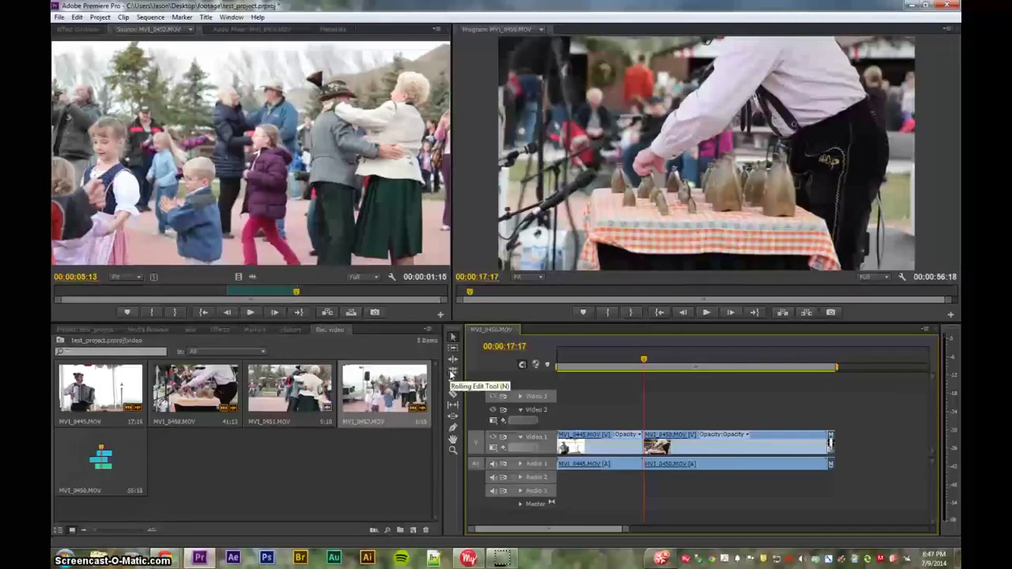
- Roll the cut between MVI_0445 and MVI_0450 later, checking it with the playhead near 00:00:18:07
left_click(452, 372)
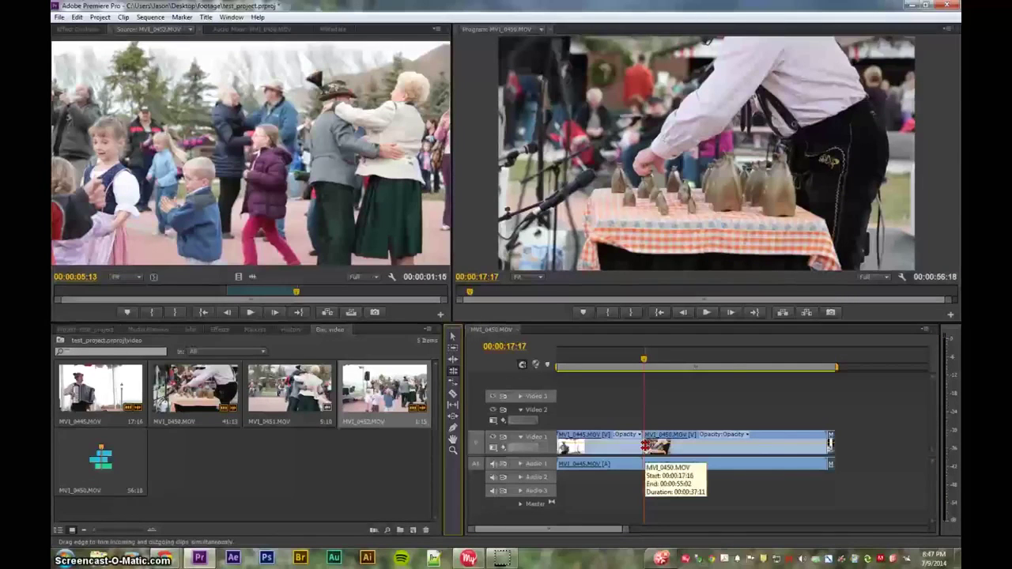
left_click_drag(645, 445, 734, 443)
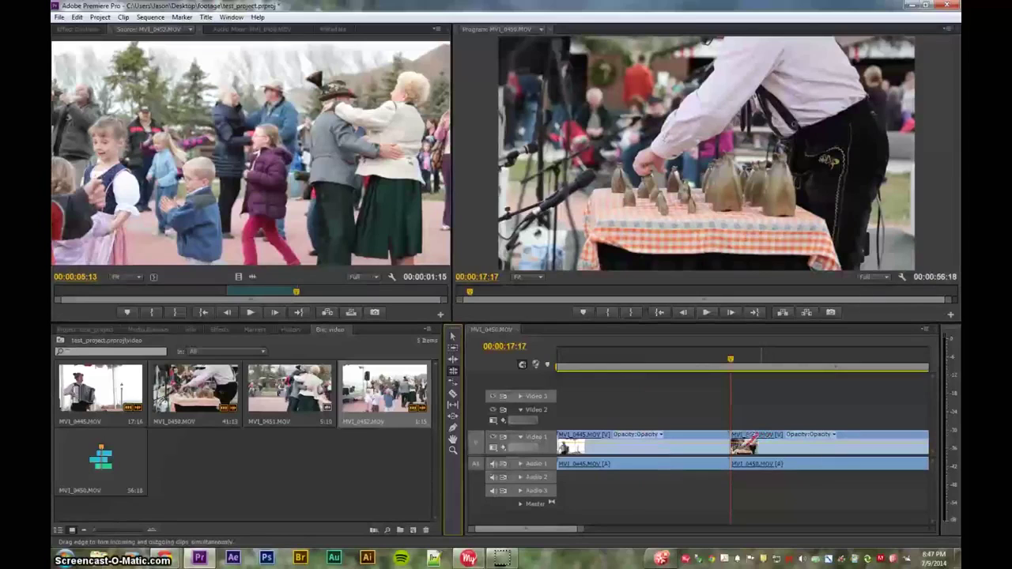
left_click(730, 443)
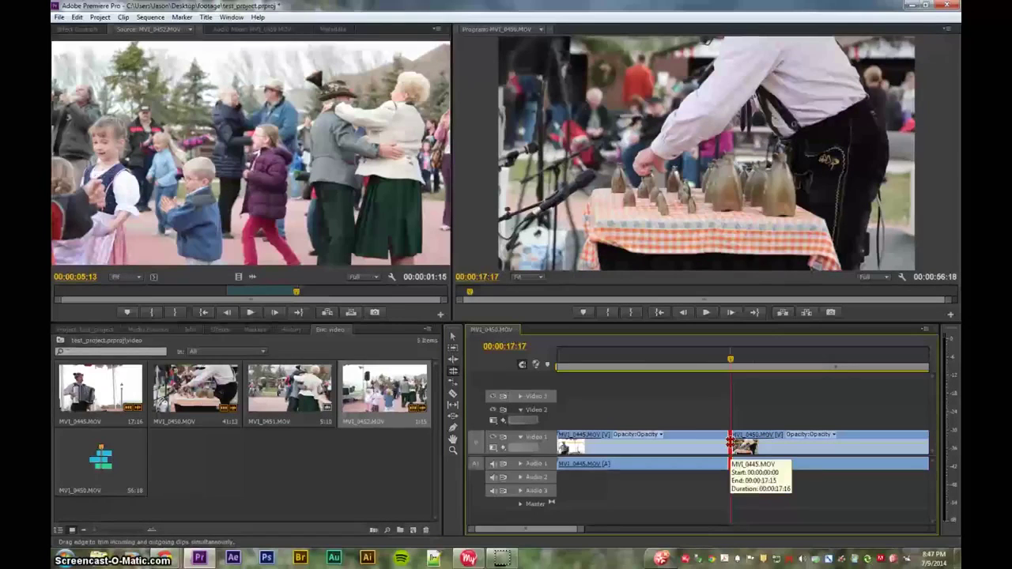
left_click(713, 366)
left_click_drag(713, 366, 739, 364)
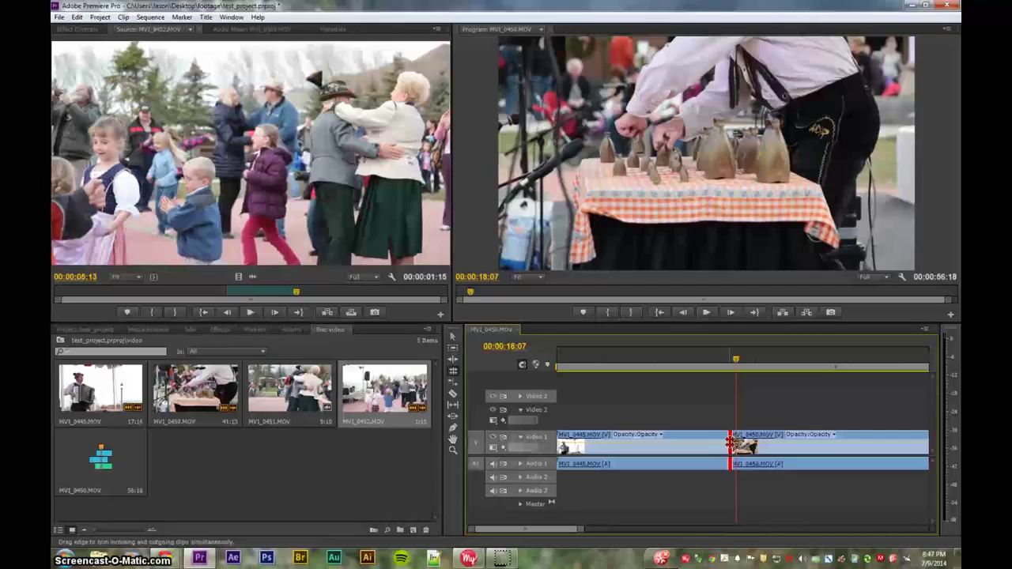
left_click_drag(730, 443, 750, 443)
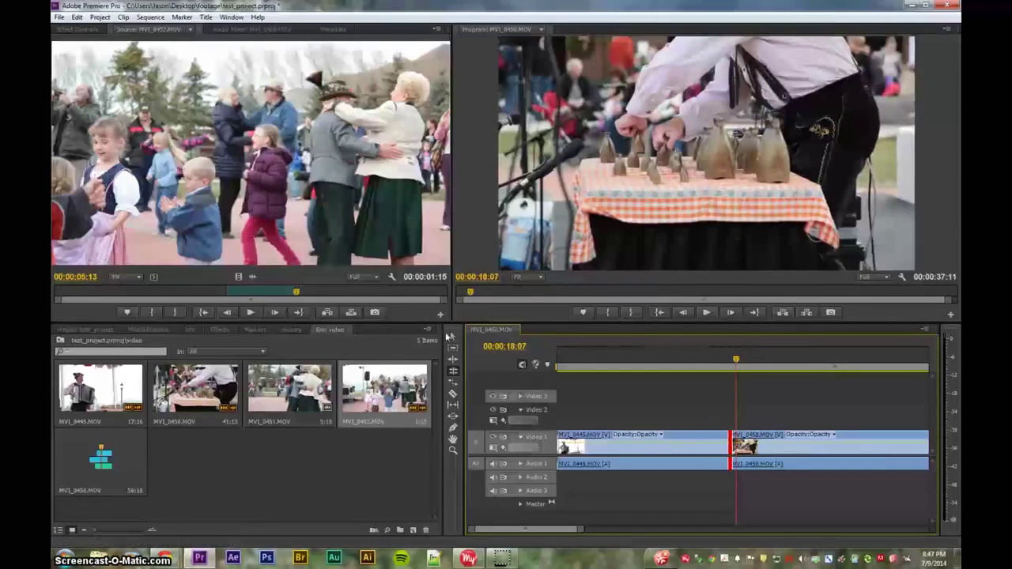
- Ripple-trim the end of MVI_0445 shorter, then roll the shared cut by one second
left_click(452, 336)
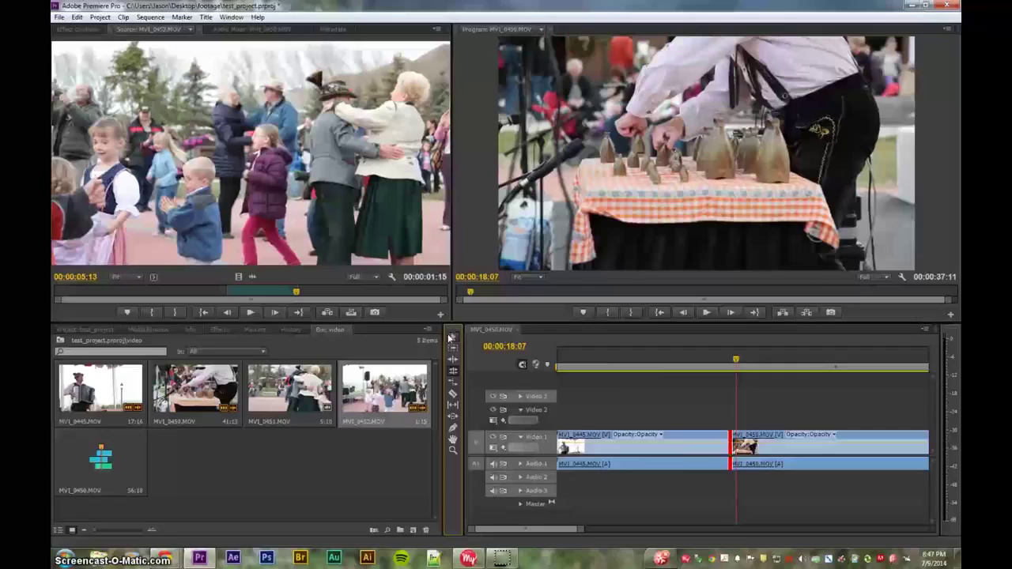
left_click(704, 453)
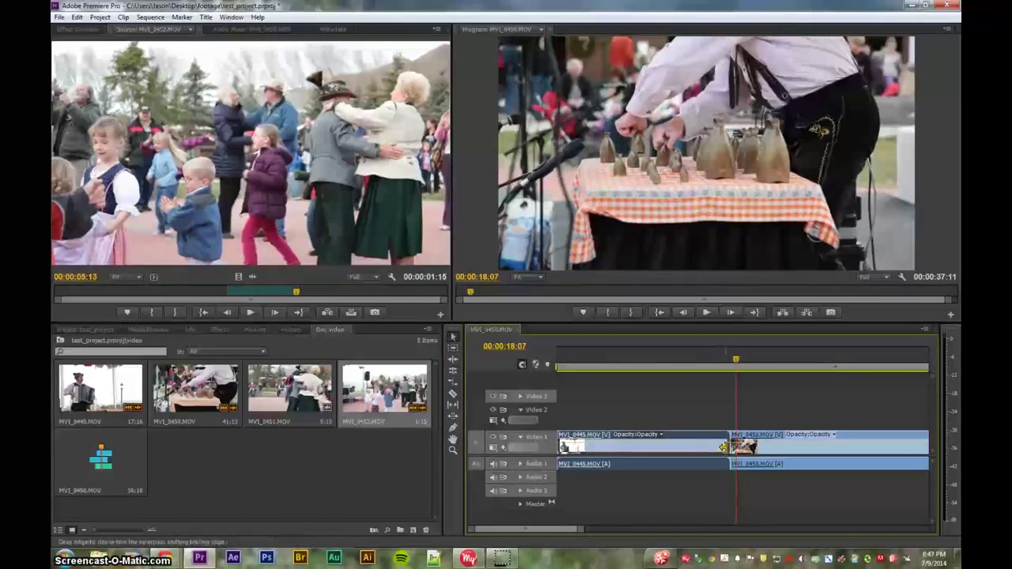
left_click_drag(722, 447, 695, 448)
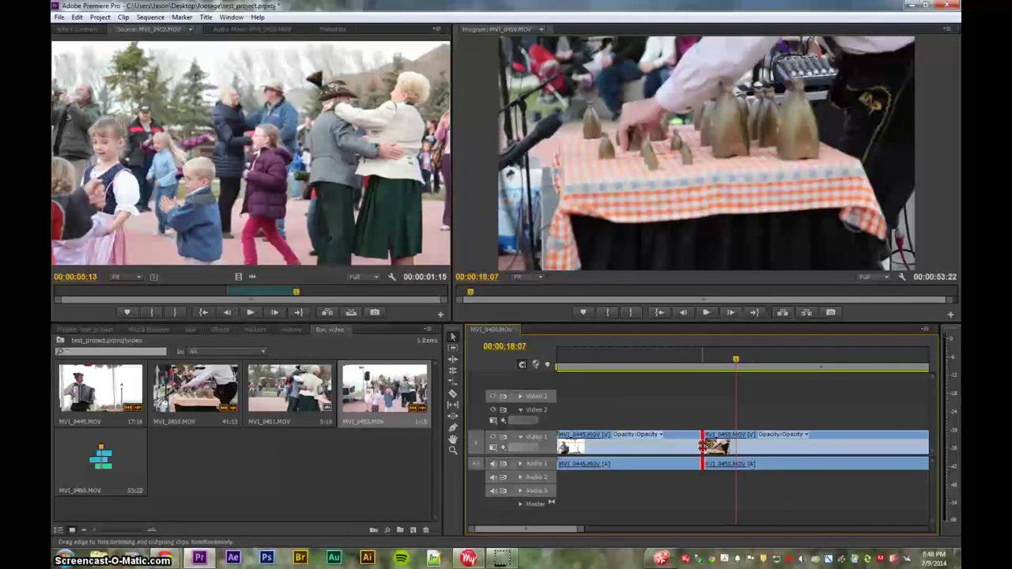
mouse_move(702, 445)
left_mouse_down()
mouse_move(732, 443)
mouse_move(669, 445)
mouse_move(702, 447)
left_mouse_up()
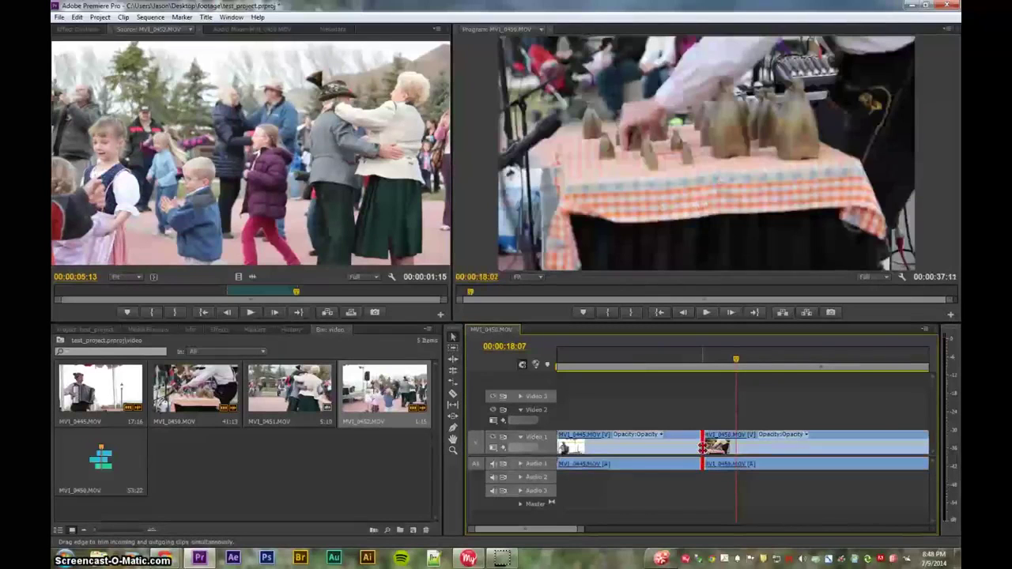
- Zoom out the timeline, park the playhead at 00:00:53:10, and select the MVI_0452 clip
left_click(453, 390)
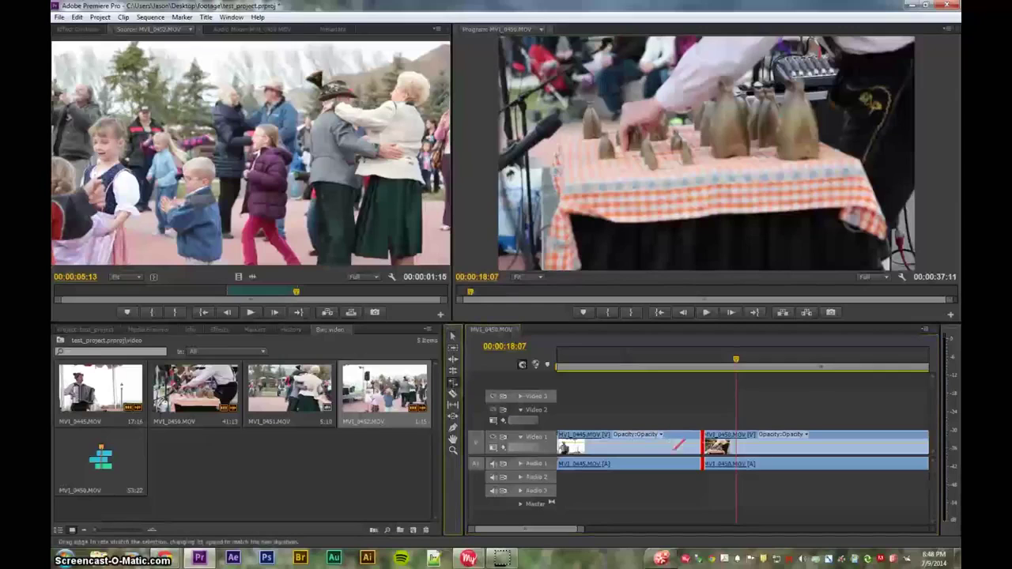
left_click(678, 447)
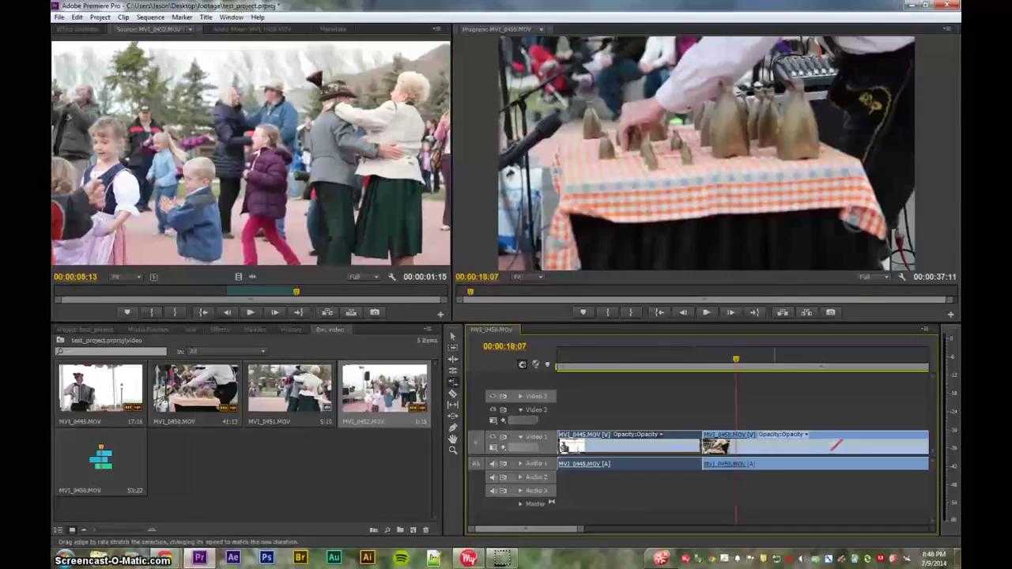
key("minus")
left_click(819, 364)
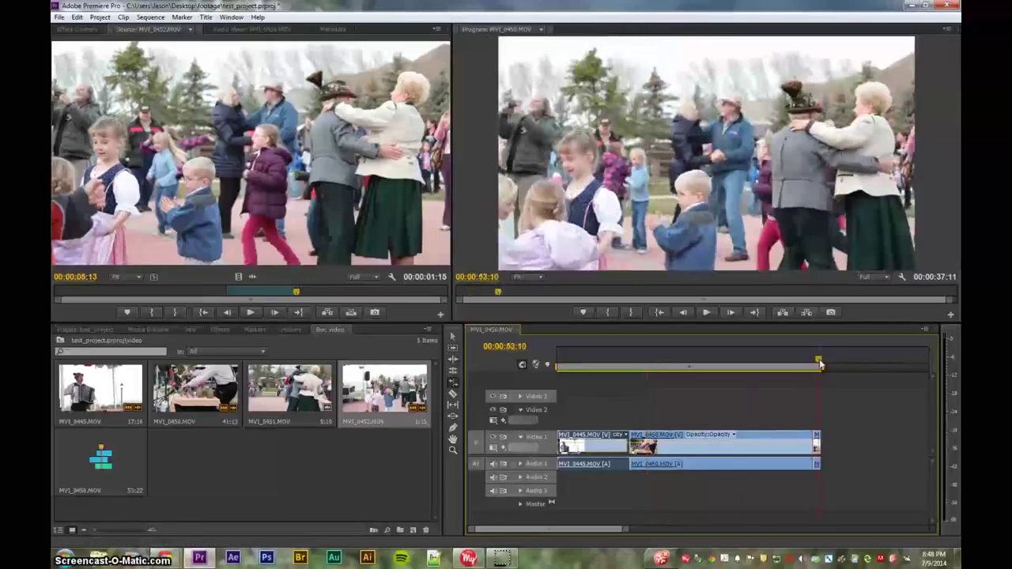
scroll(847, 411, "down", 5)
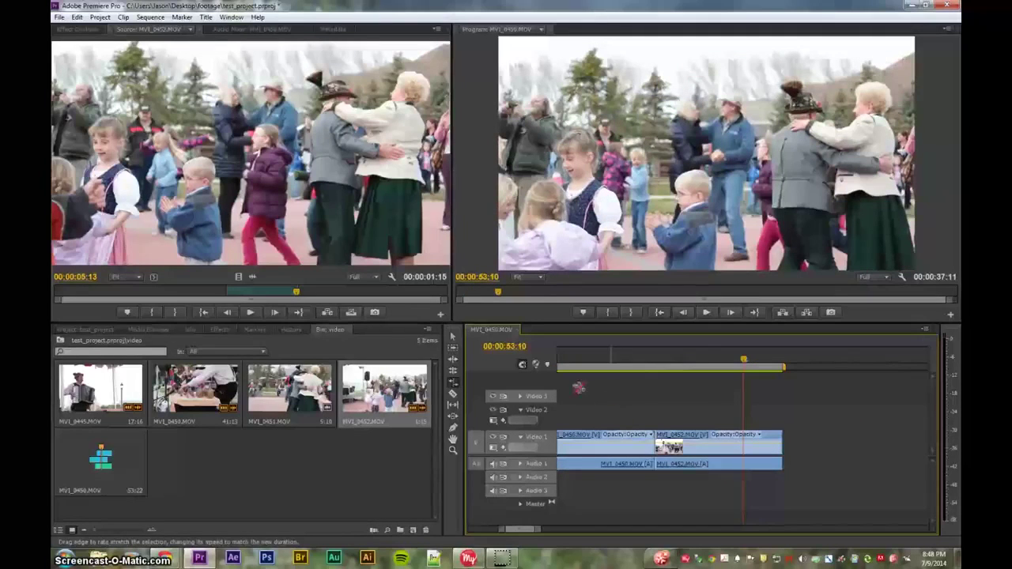
left_click(454, 337)
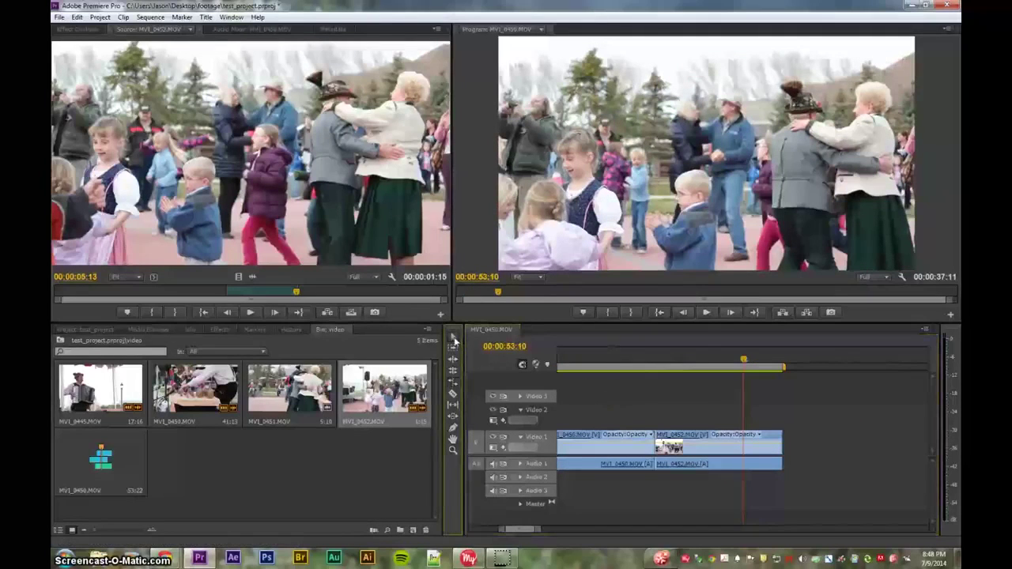
left_click(739, 440)
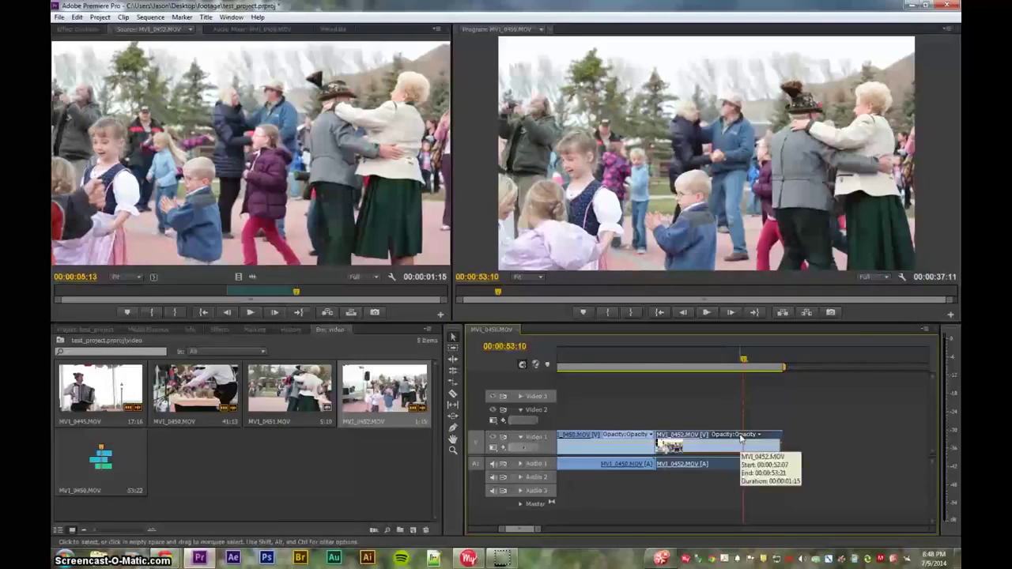
- Show MVI_0452's Time Remapping > Speed line from the clip's property dropdown
left_click(741, 437)
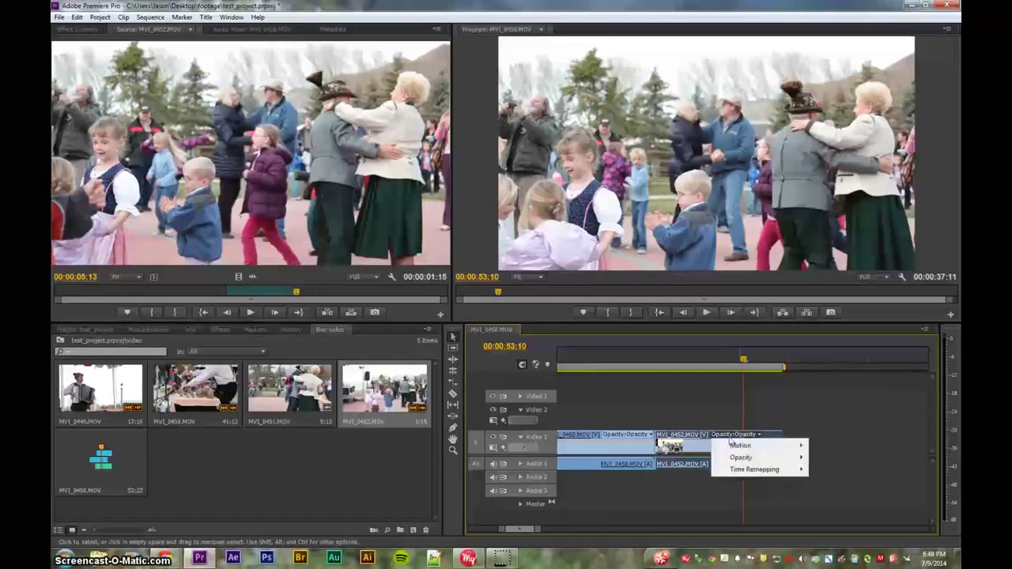
left_click(694, 452)
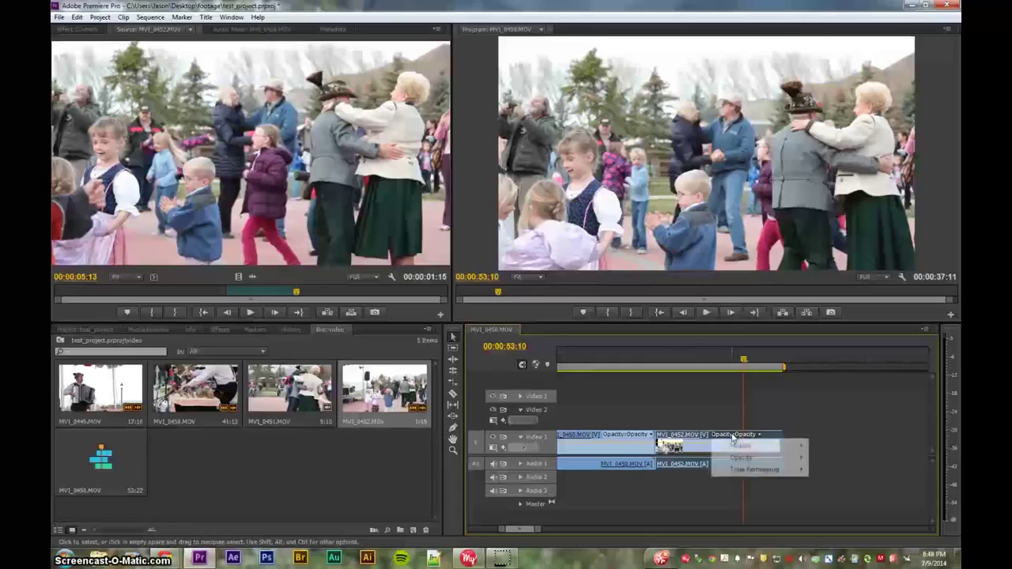
left_click(733, 435)
mouse_move(763, 472)
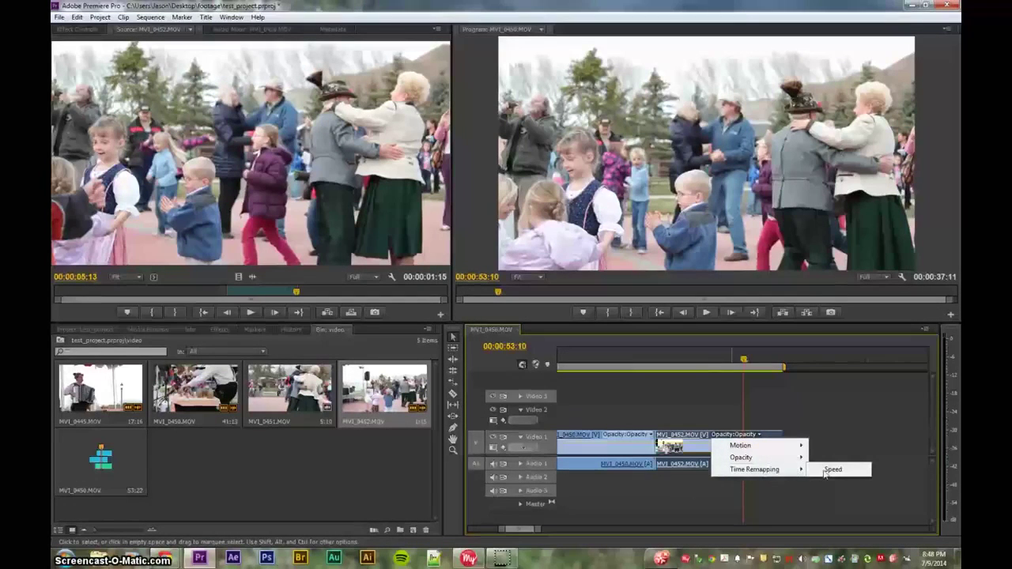
left_click(722, 438)
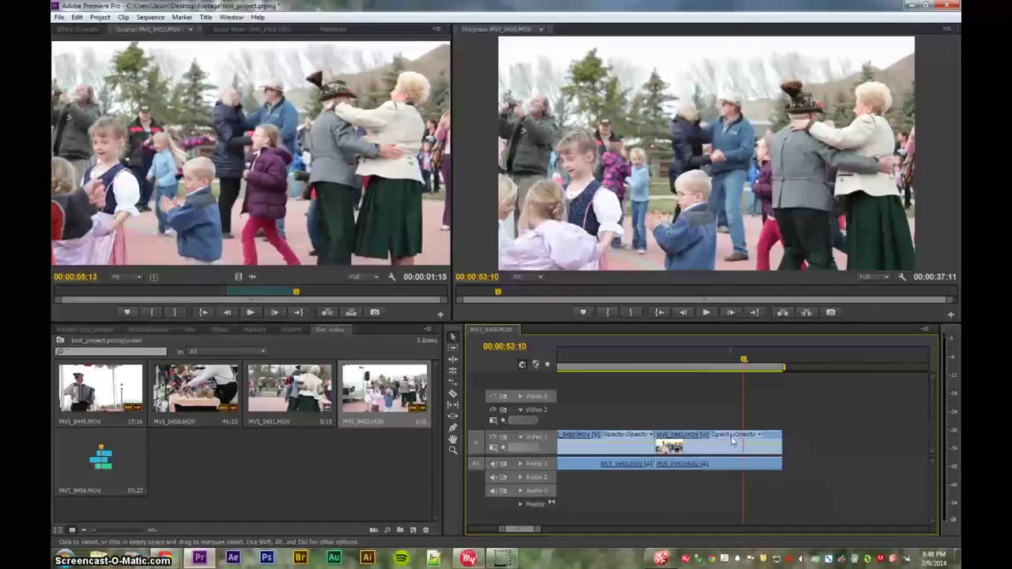
left_click(732, 436)
mouse_move(748, 470)
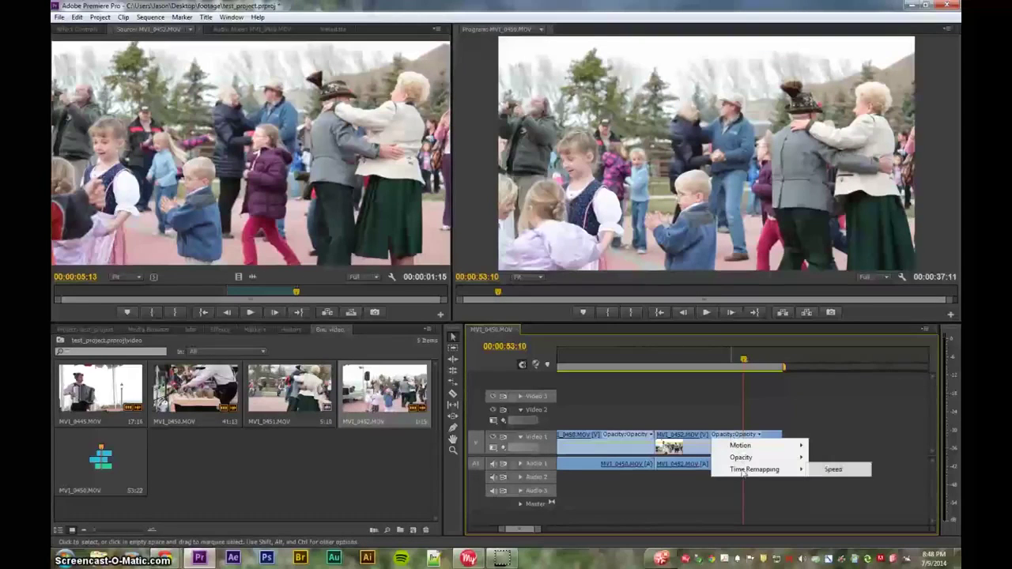
left_click(833, 470)
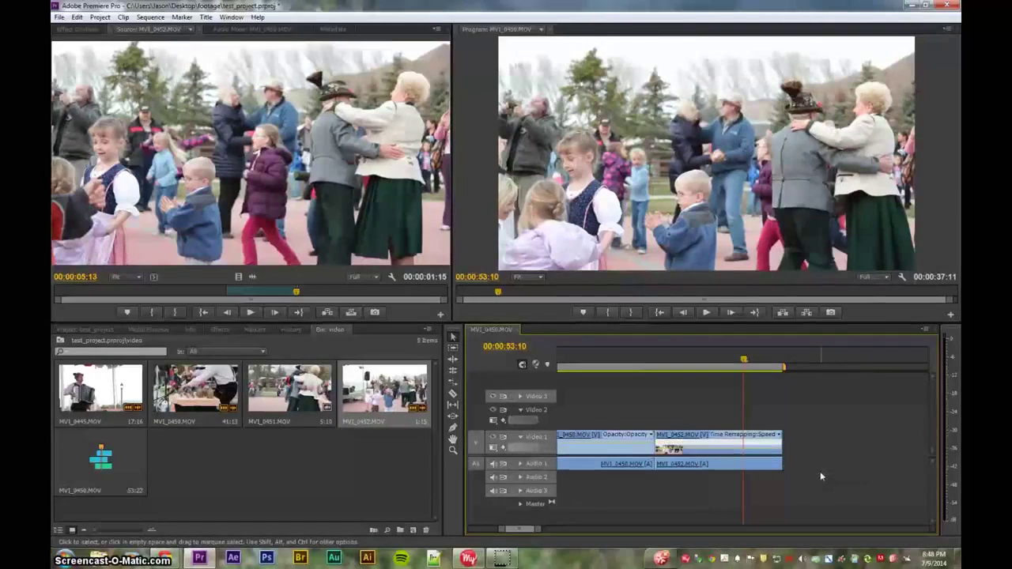
- Raise MVI_0452's speed line to 200%, shrinking the clip to 20 frames
left_click(734, 455)
left_click_drag(734, 454, 734, 449)
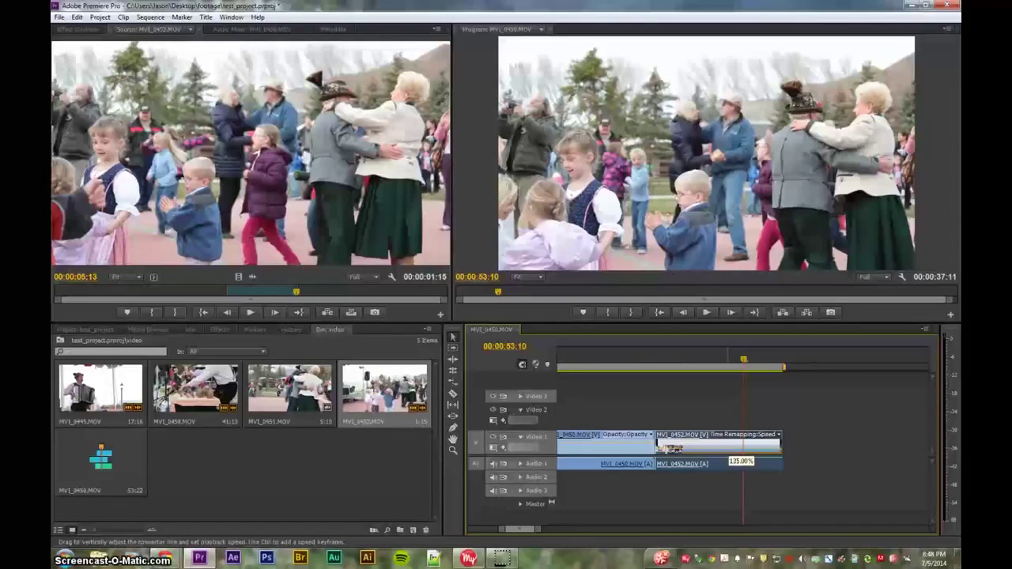
left_click_drag(734, 447, 734, 445)
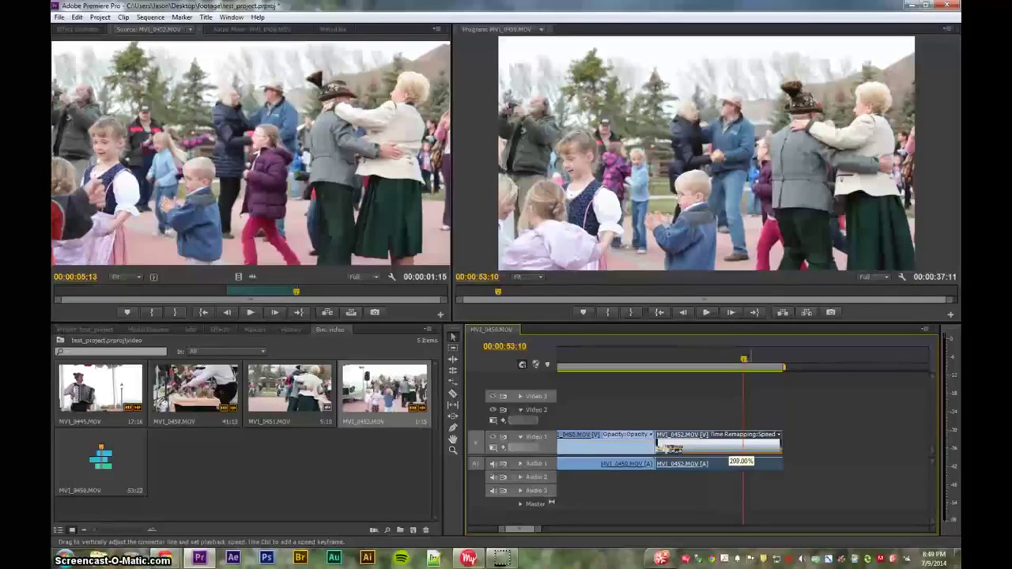
left_click_drag(734, 443, 733, 443)
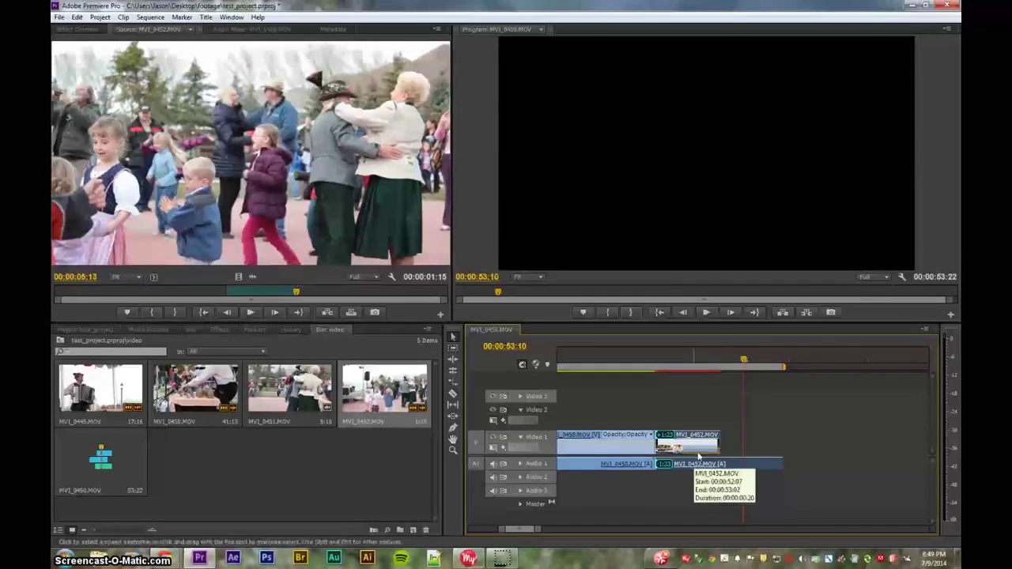
- Play the sped-up MVI_0452 from 00:00:52:10, then return the playhead to 00:00:52:09
left_click(734, 462)
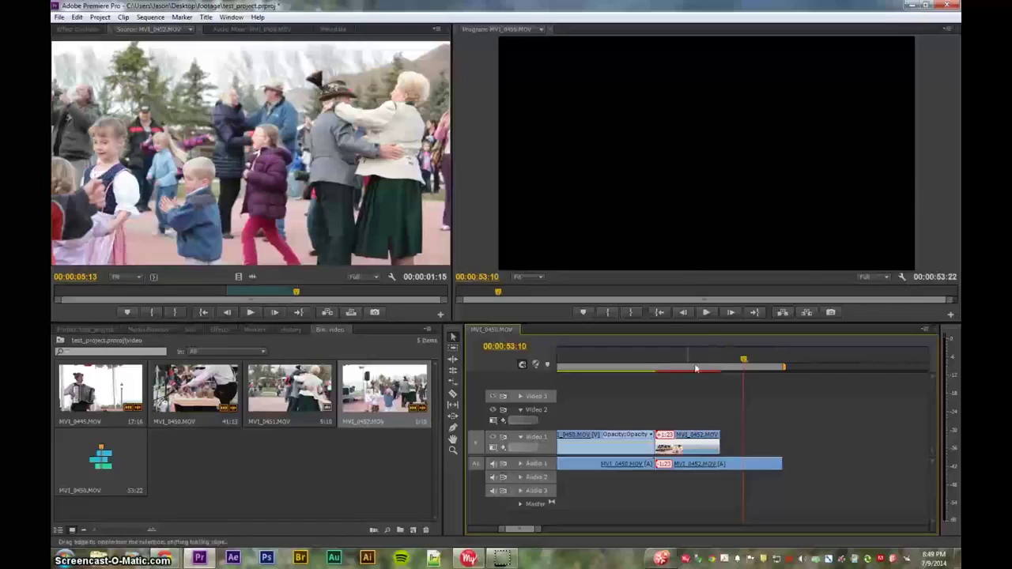
left_click(666, 370)
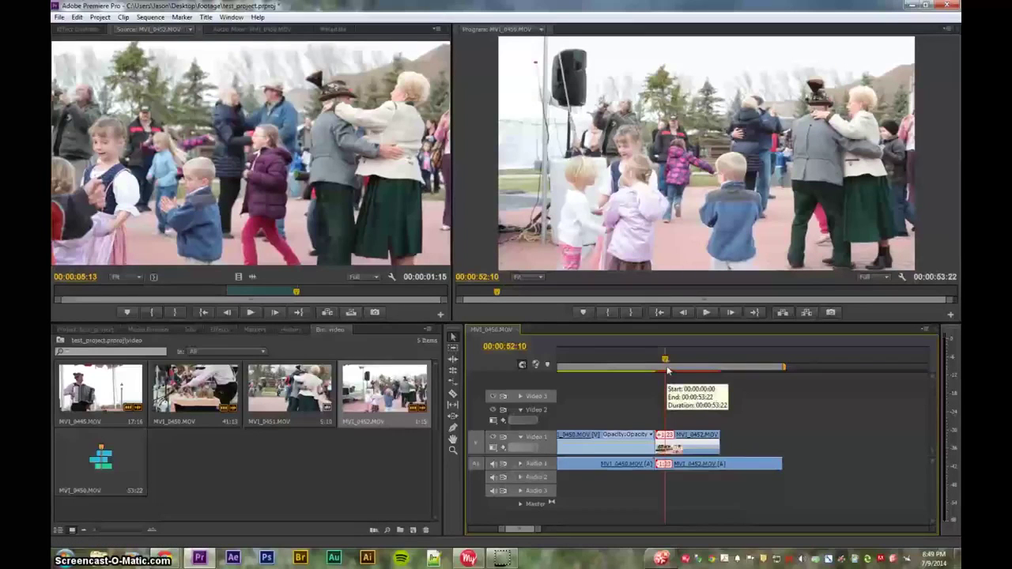
key("space")
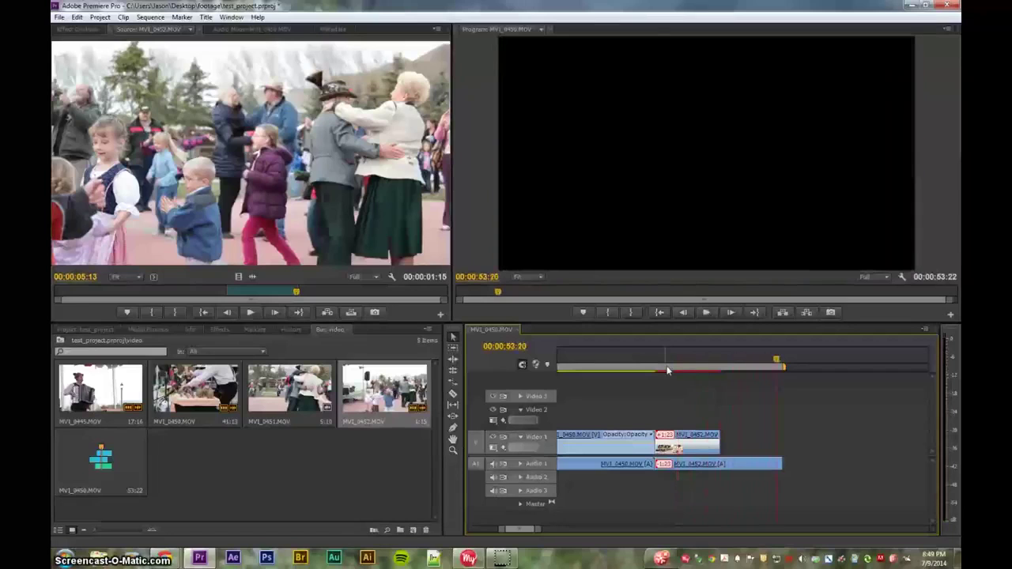
left_click(662, 367)
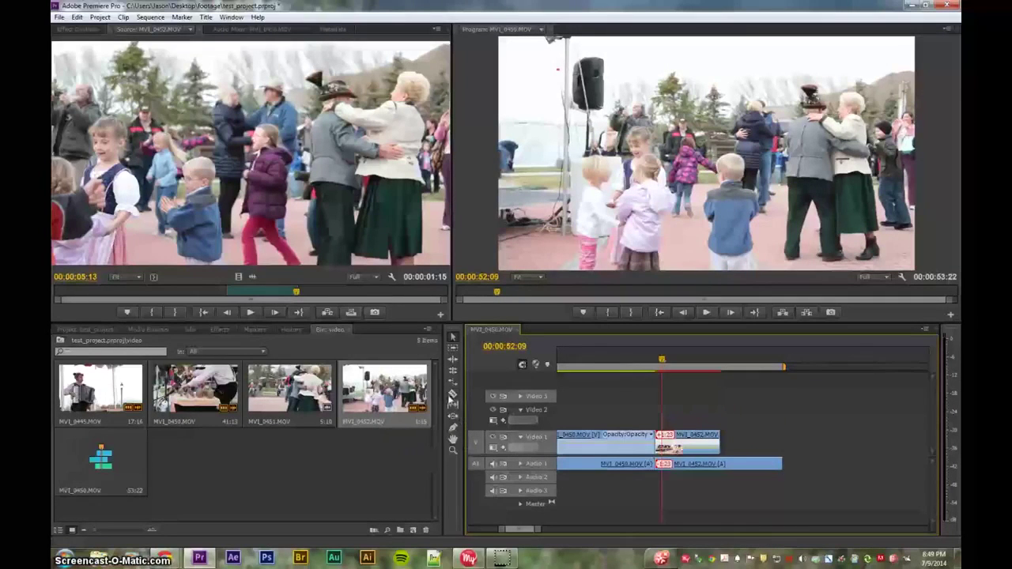
- Try rate-stretching the MVI_0452 clip end, then bring up the audio clip's context commands
left_click(452, 393)
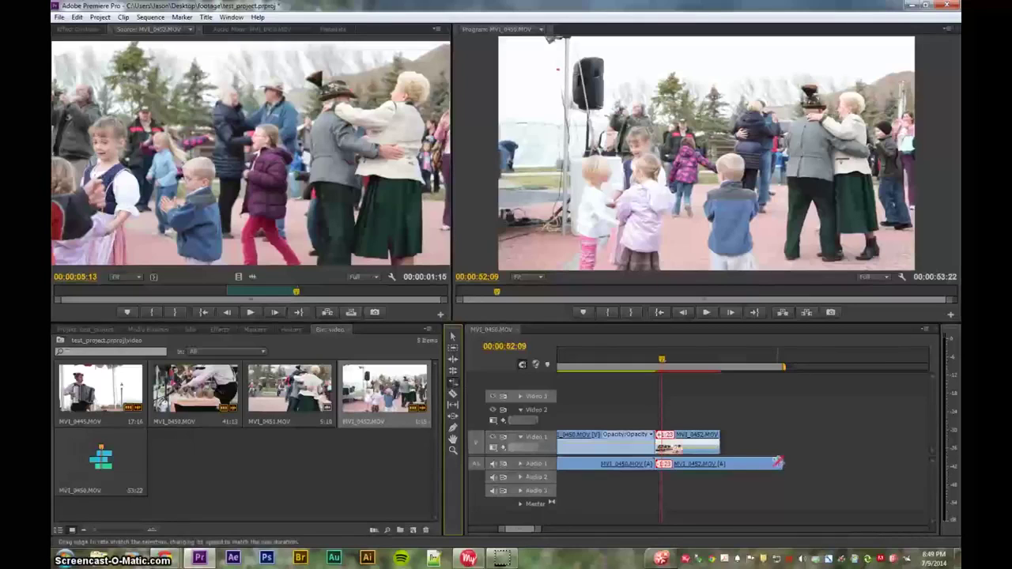
left_click_drag(779, 463, 782, 465)
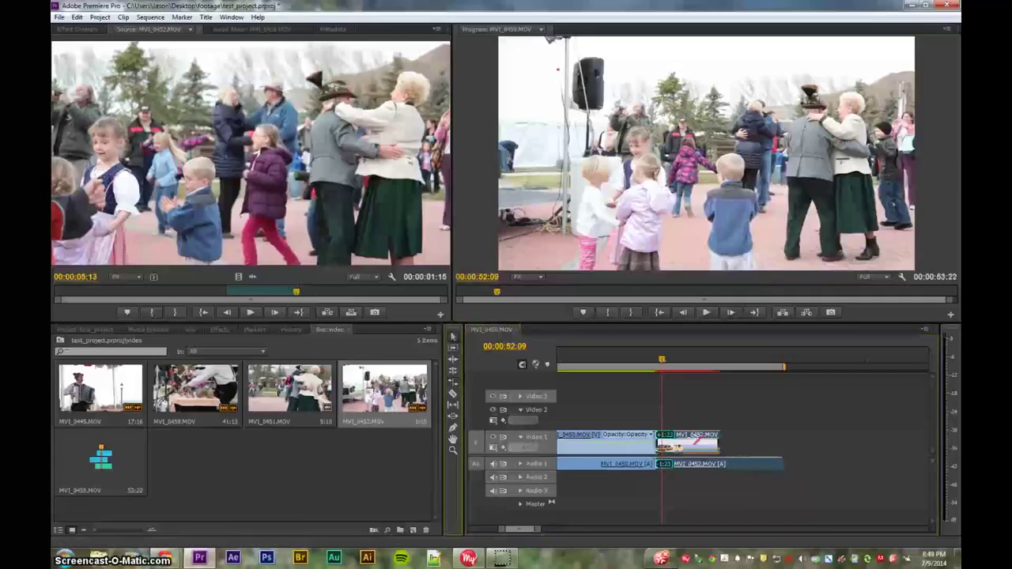
left_click(707, 448)
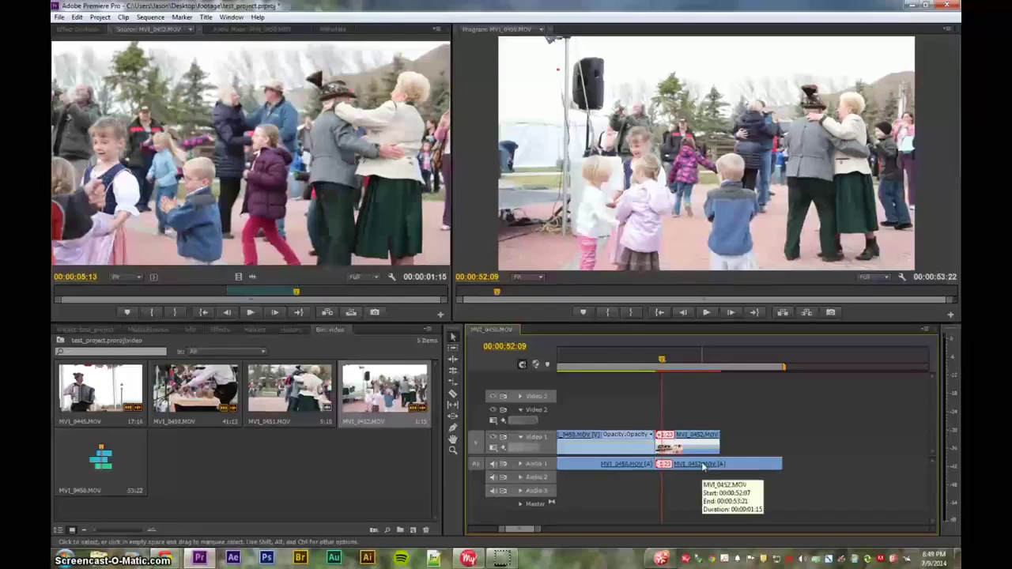
right_click(703, 467)
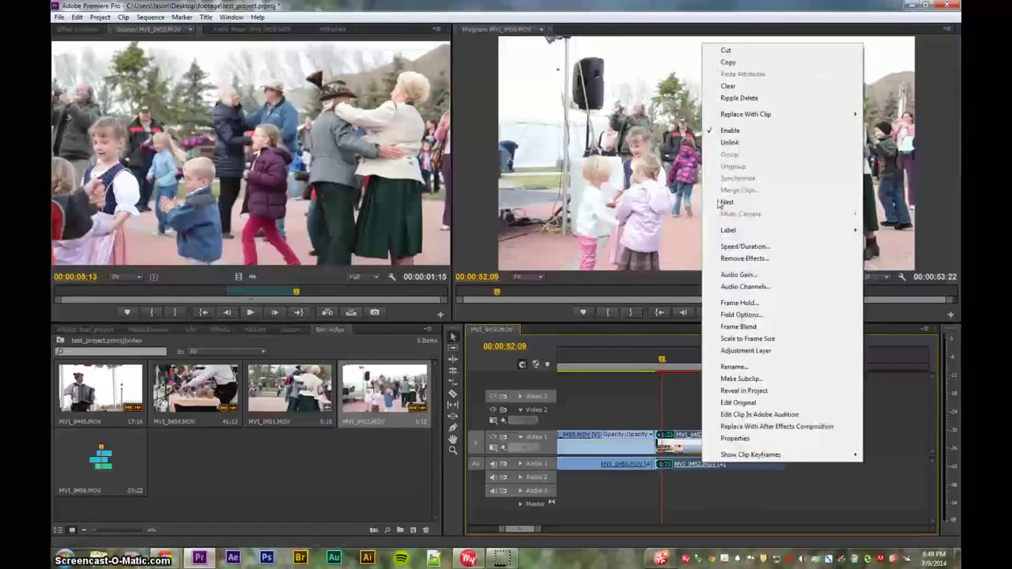
- Unlink MVI_0452's audio and rate-stretch it shorter so it ends with the video
left_click(739, 143)
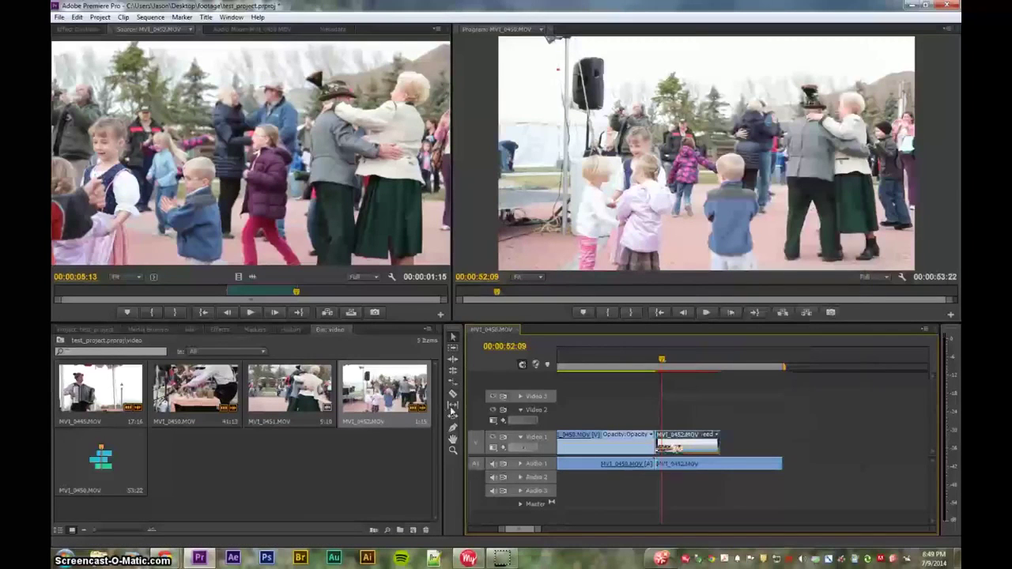
left_click(453, 382)
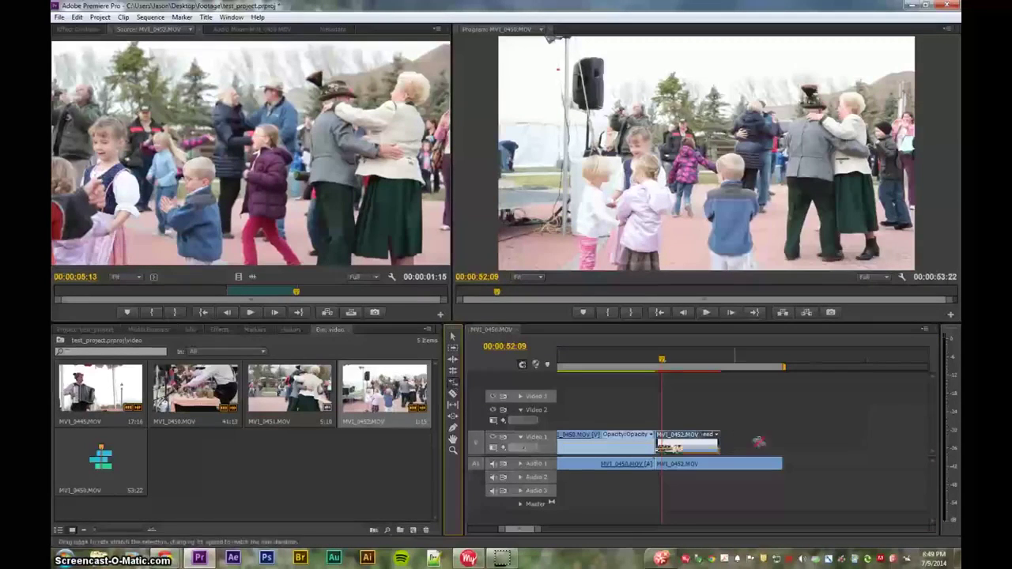
left_click_drag(781, 467, 720, 466)
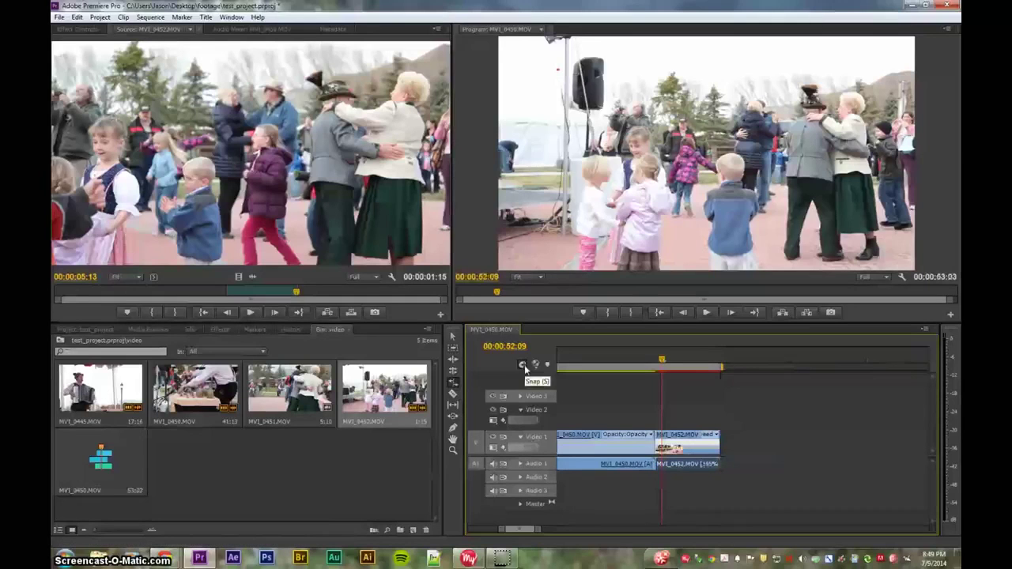
- Play the sequence end from 00:00:52:07 to review the sped-up MVI_0452
left_click(659, 364)
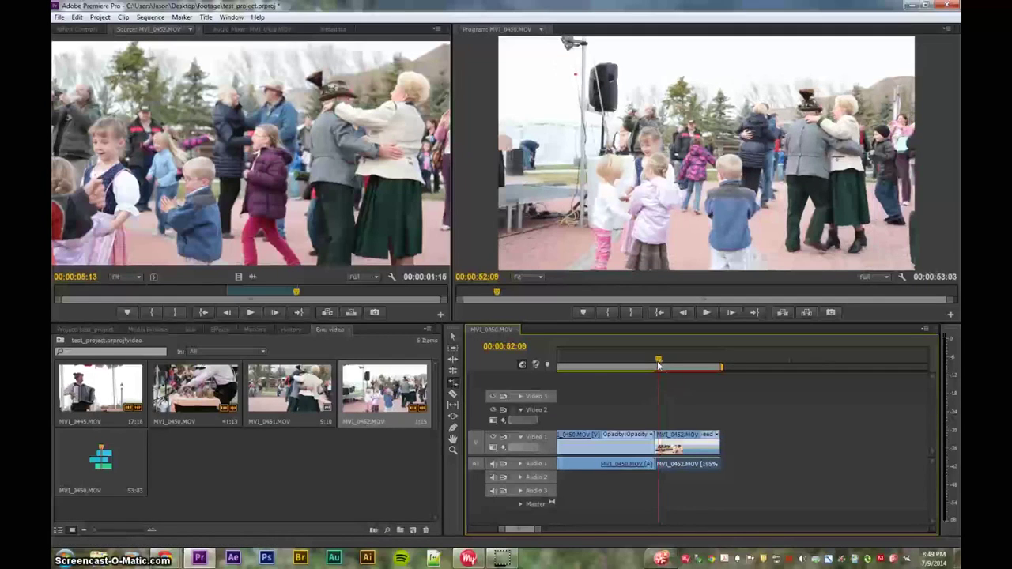
left_click_drag(658, 366, 656, 366)
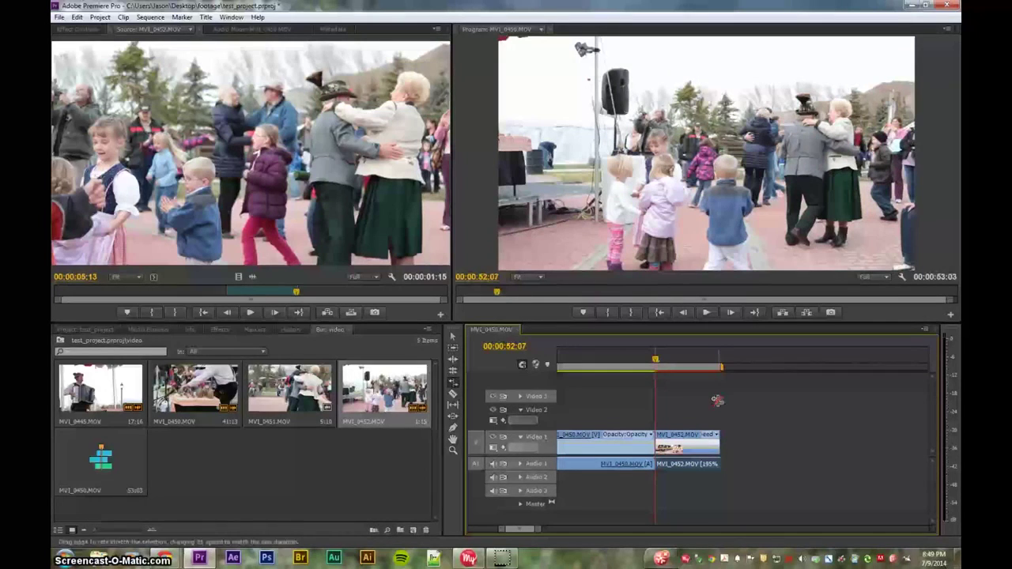
left_click(451, 338)
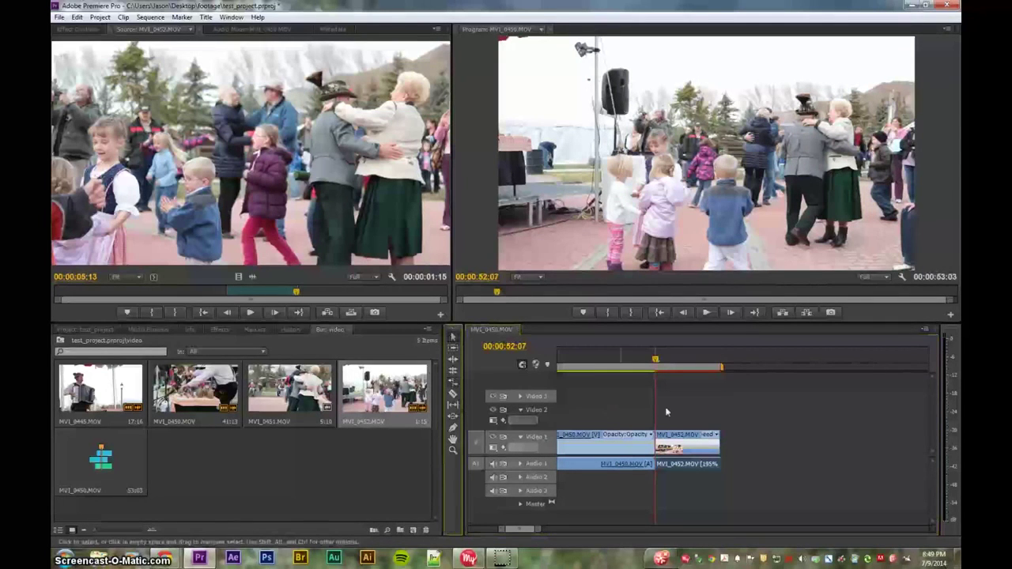
left_click(665, 408)
key("space")
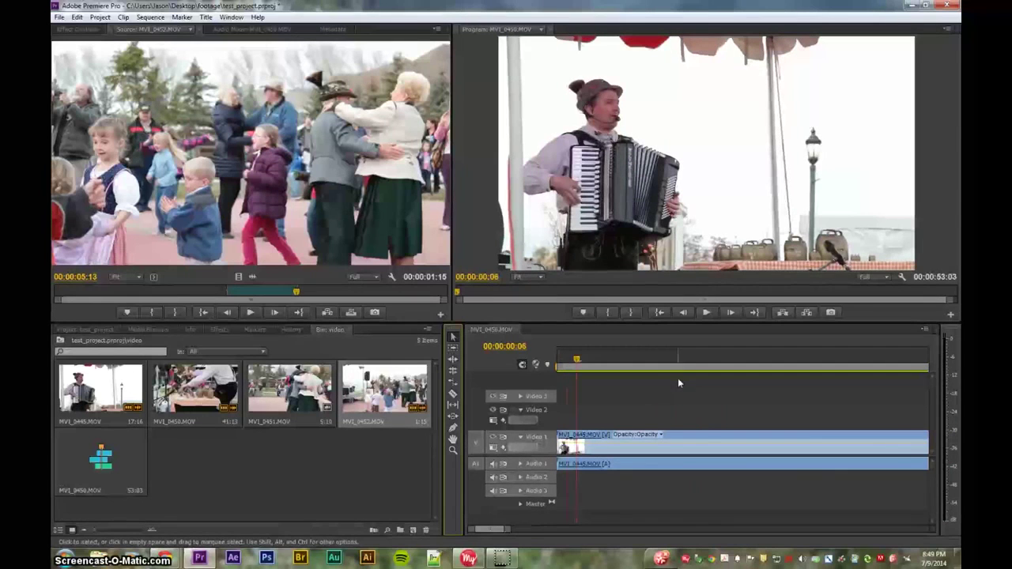
- Zoom out to show all of MVI_0450 and set the playhead to 00:00:44:00 on the cowbell shot
key("minus")
key("minus")
key("minus")
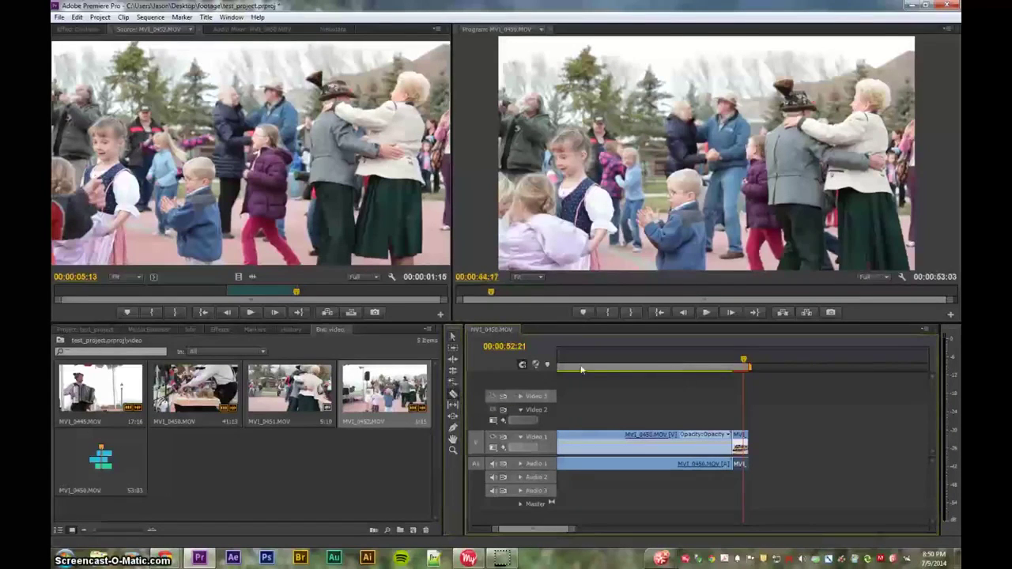
left_click(576, 371)
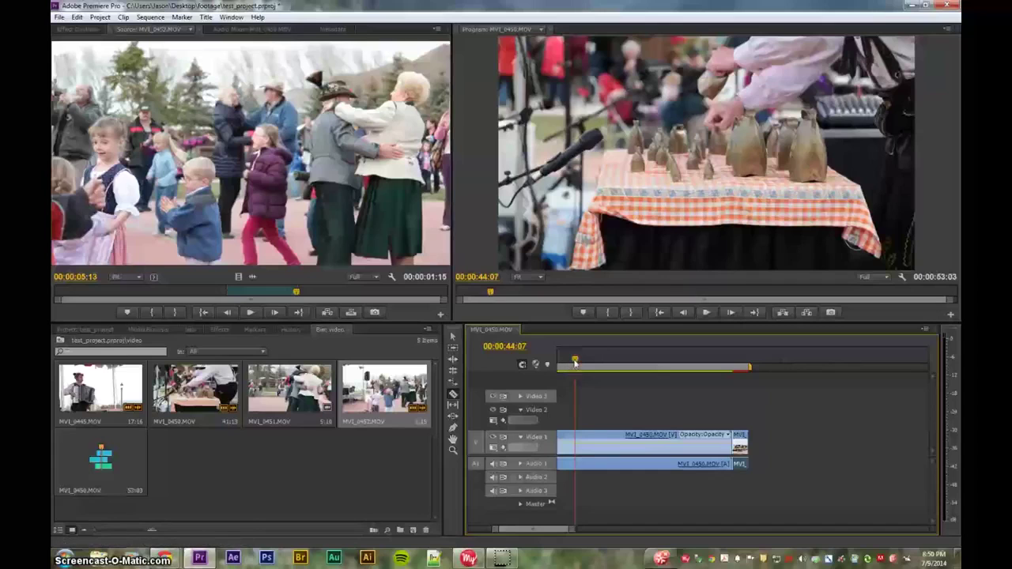
left_click(565, 365)
left_click_drag(564, 365, 570, 366)
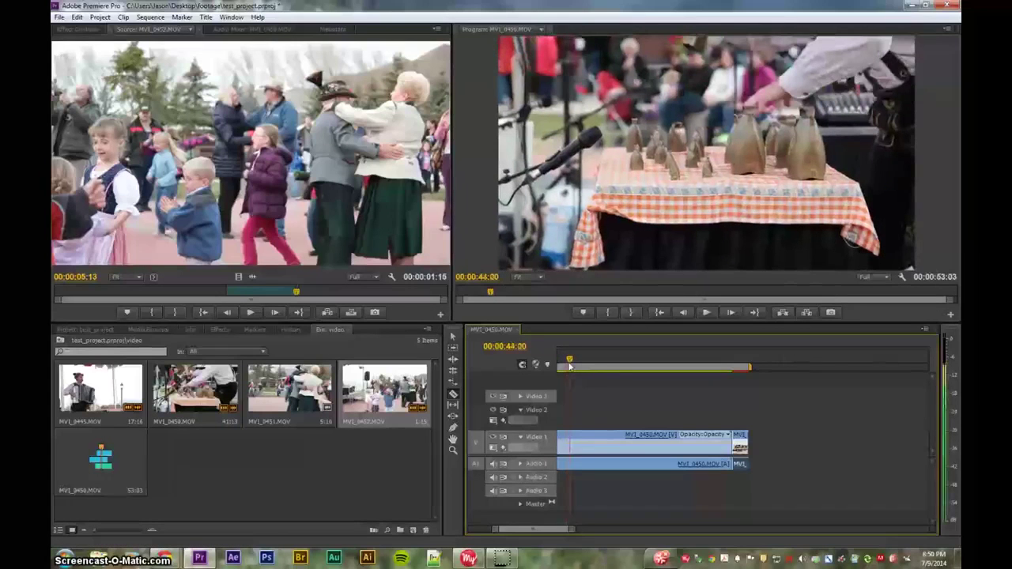
- Split MVI_0450 at 00:00:44:00 and 00:00:46:23, undoing one stray extra cut
left_click(573, 447)
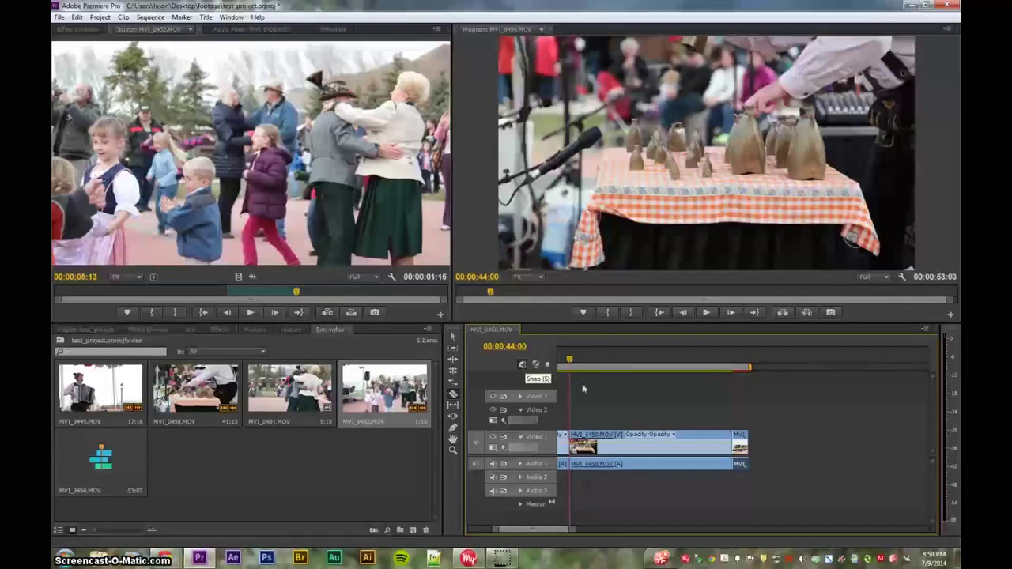
left_click(613, 448)
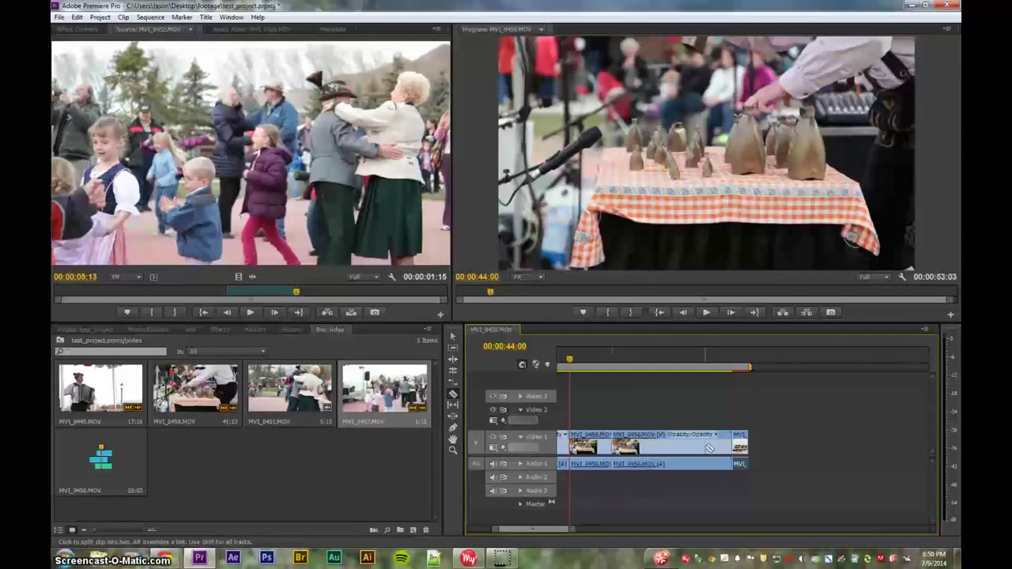
key("ctrl+z")
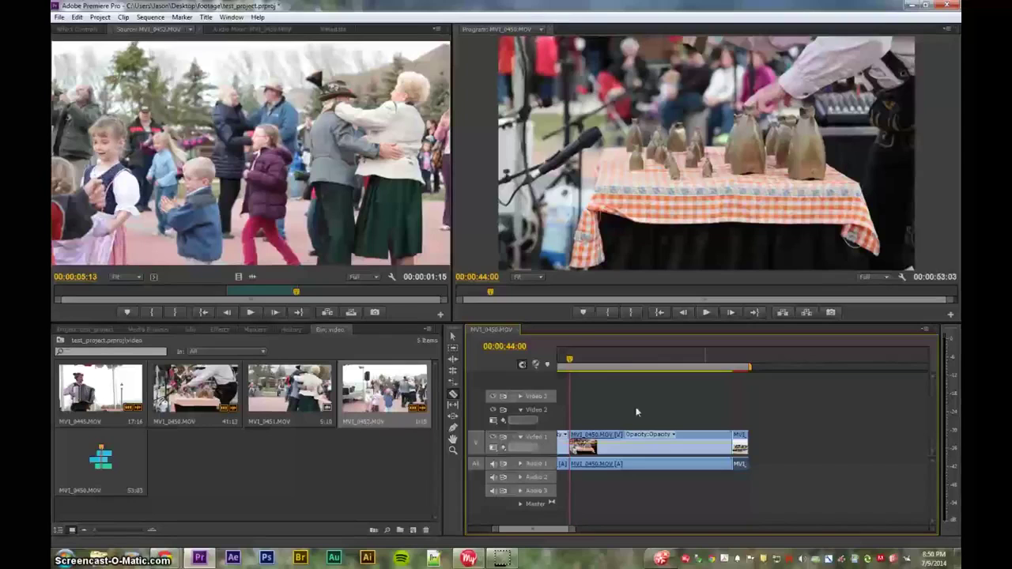
left_click(627, 362)
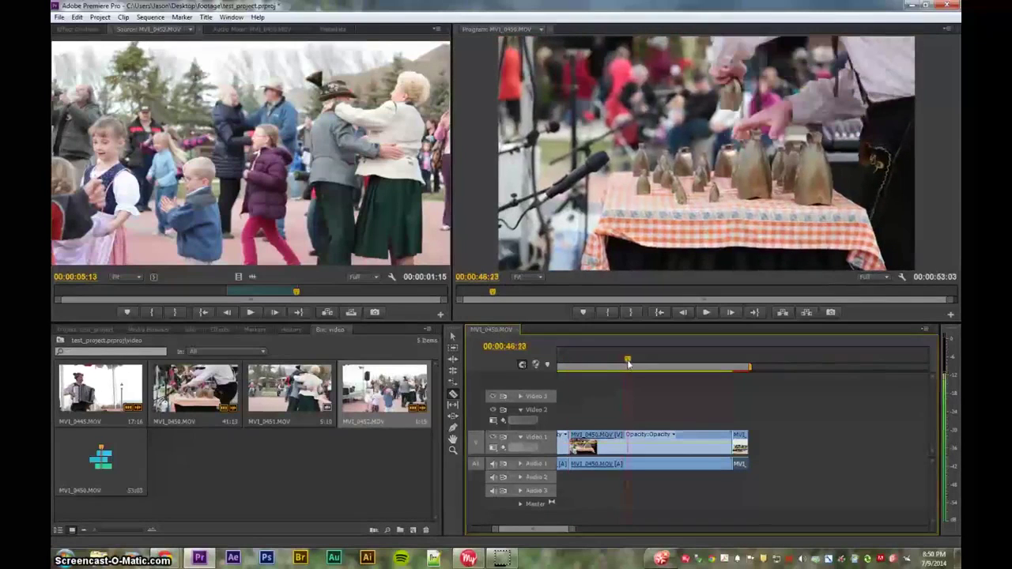
key("ctrl+k")
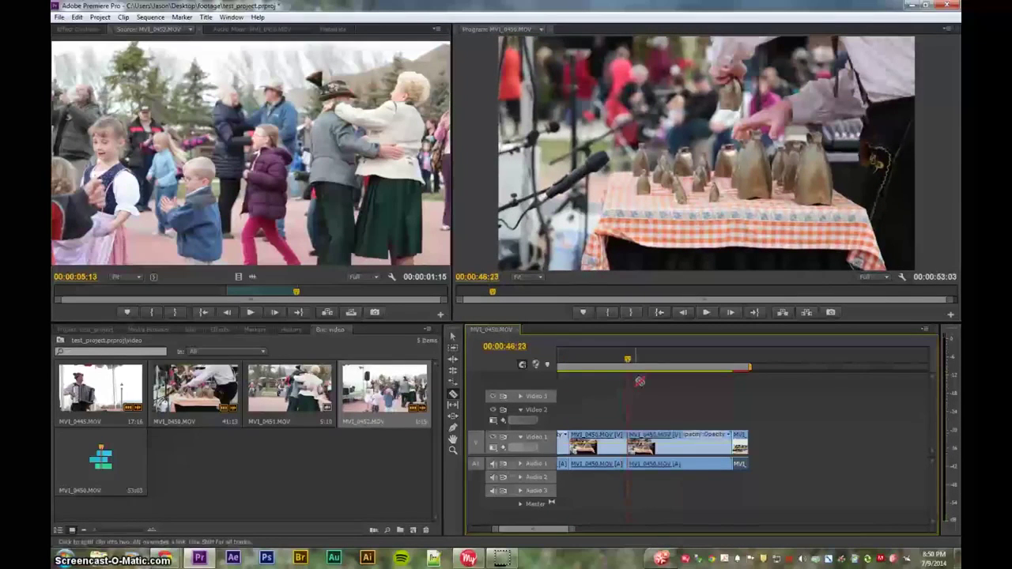
- Delete the 44:00–46:22 piece, leaving an empty gap, and select that gap
left_click(453, 336)
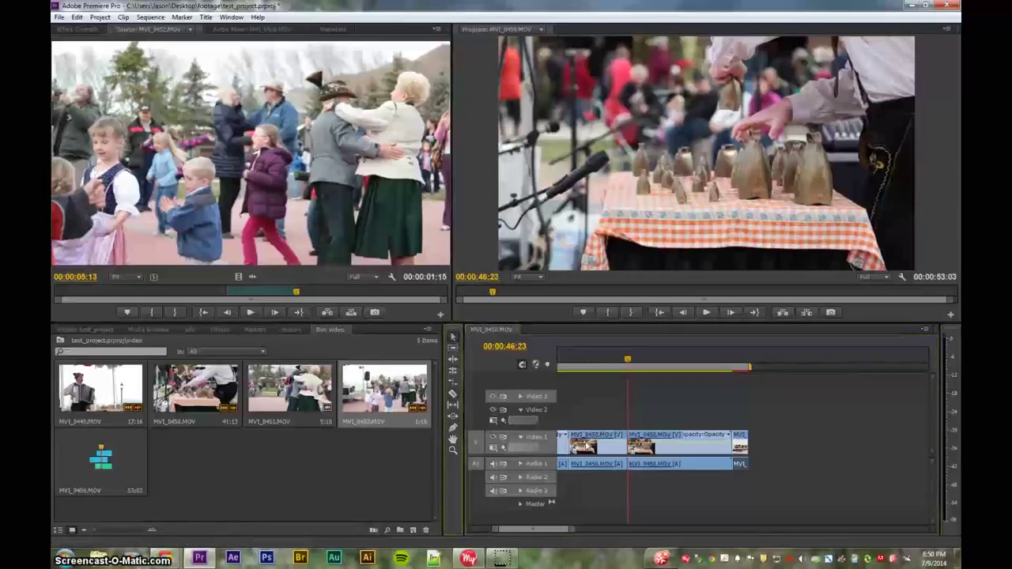
left_click(598, 451)
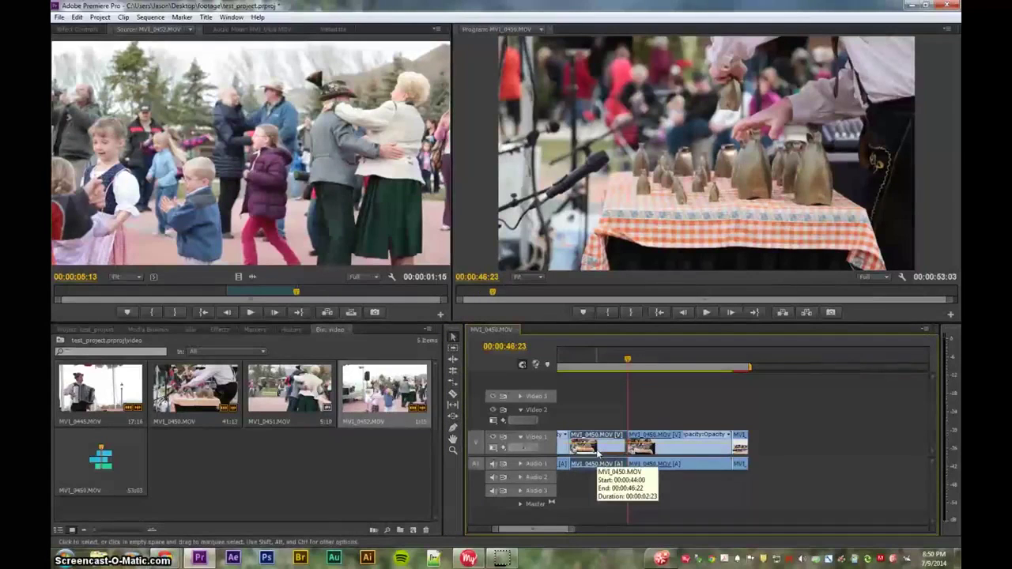
key("Delete")
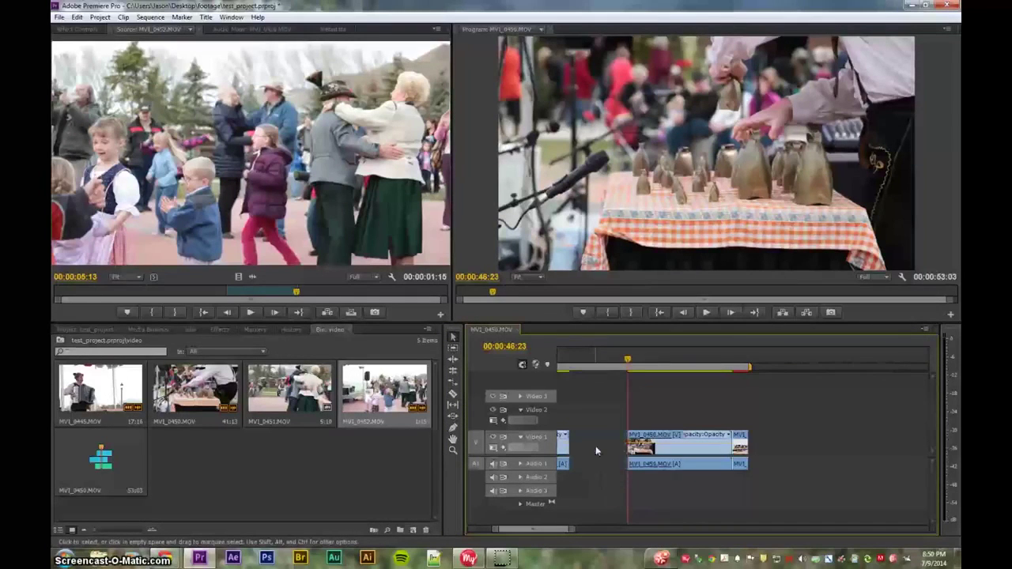
left_click(596, 446)
- Ripple delete the gap in Video 1 so the sequence shortens to 00:00:50:04
right_click(602, 447)
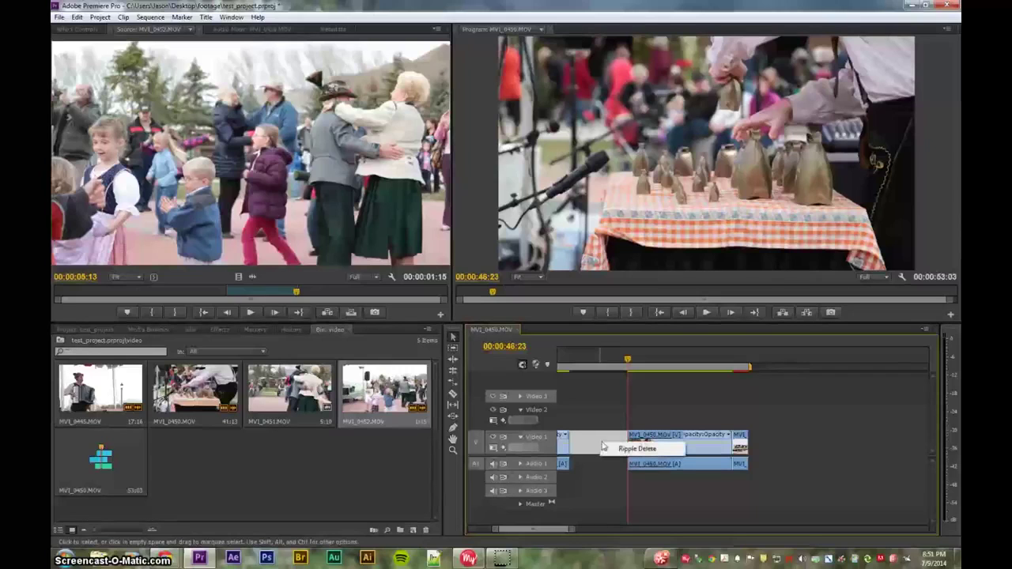
left_click(636, 448)
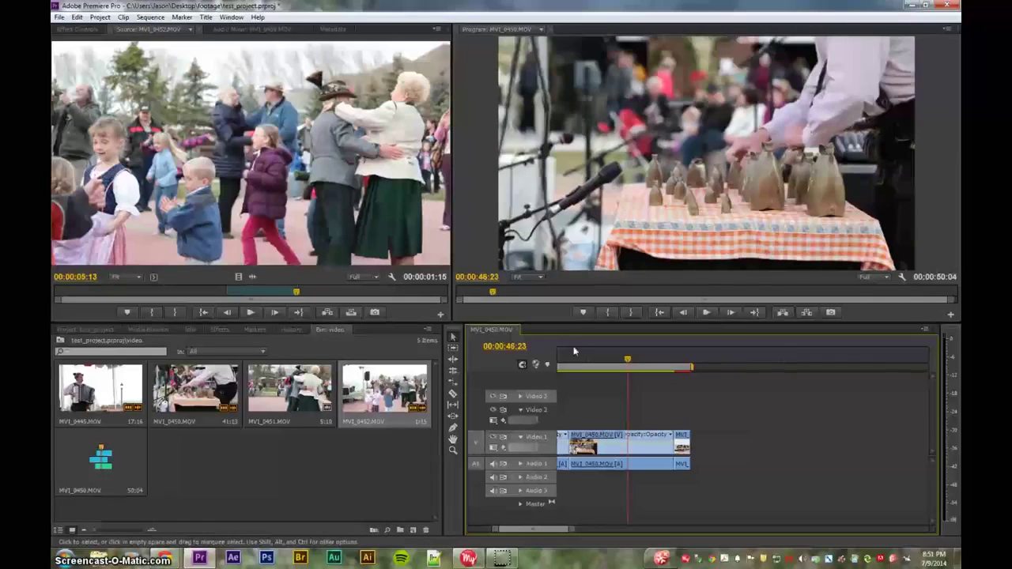
left_click(563, 358)
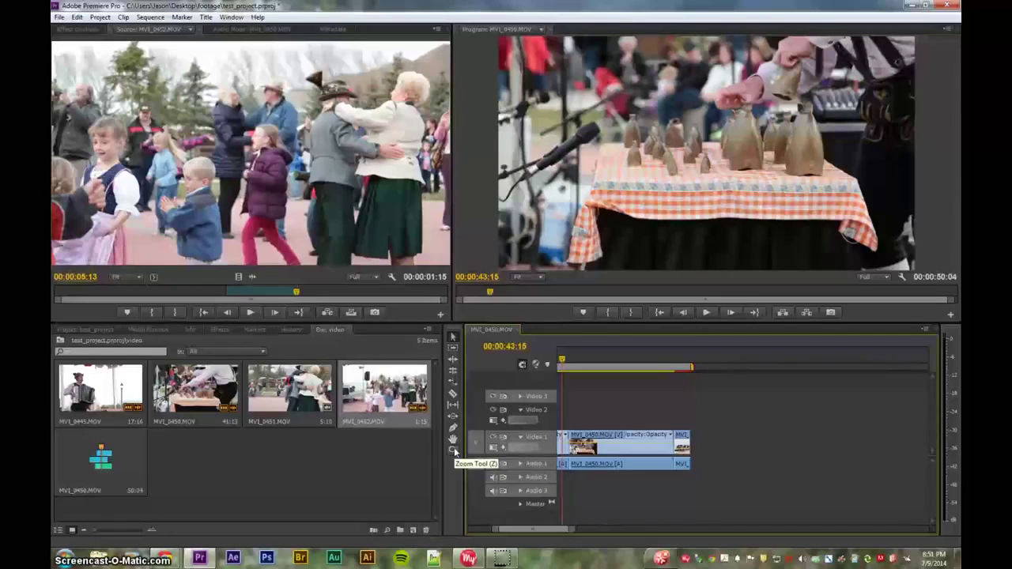
- Zoom the timeline in closely on the new MVI_0450 cut, then back out several levels
left_click(455, 451)
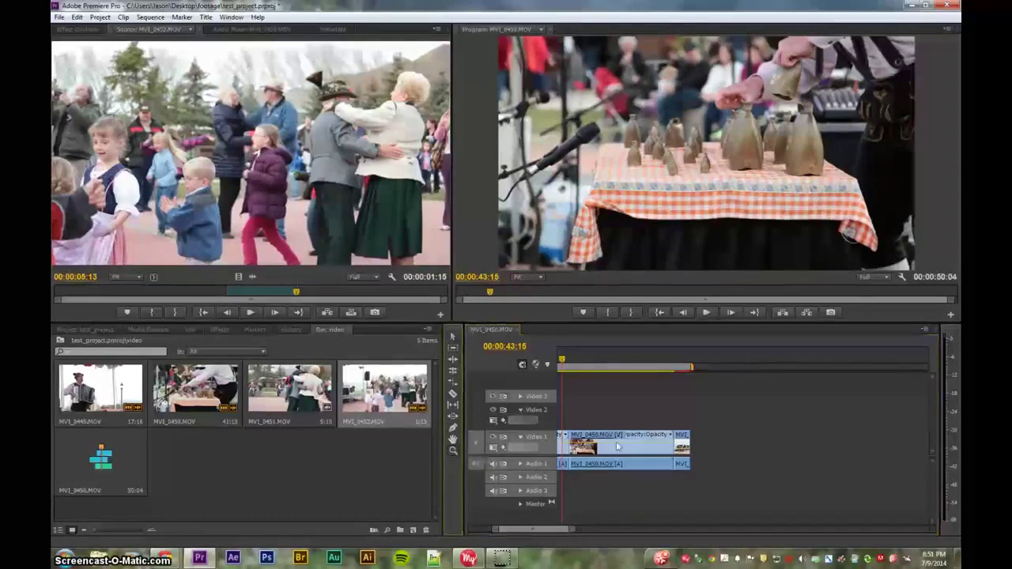
left_click(615, 441)
left_click(649, 434)
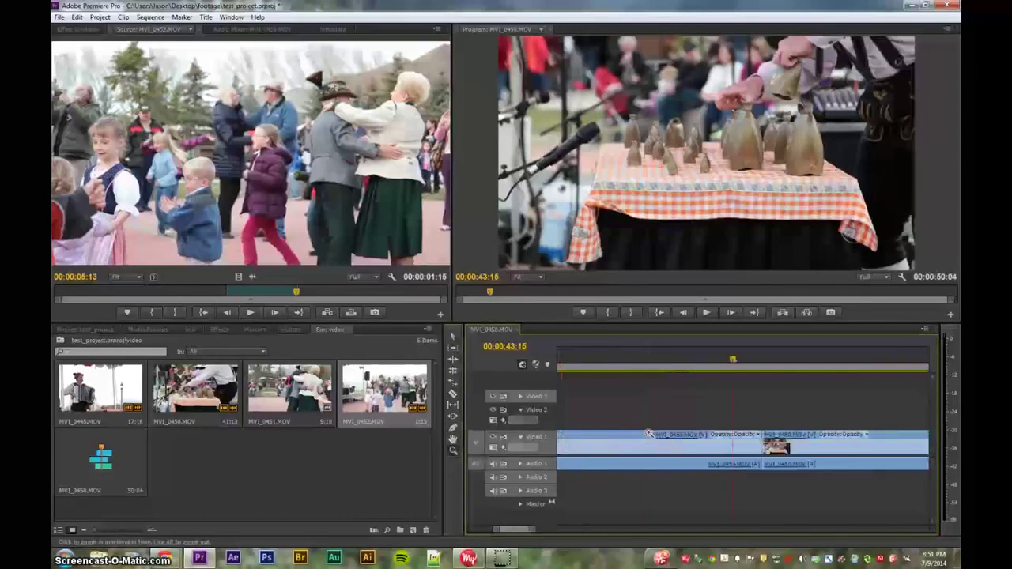
left_click(736, 438)
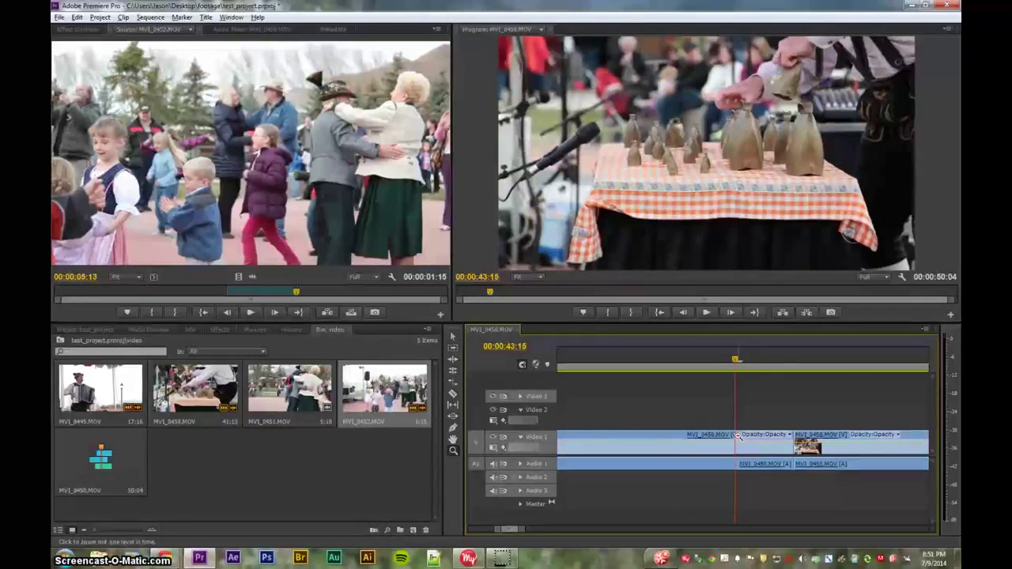
left_click(738, 436, "alt")
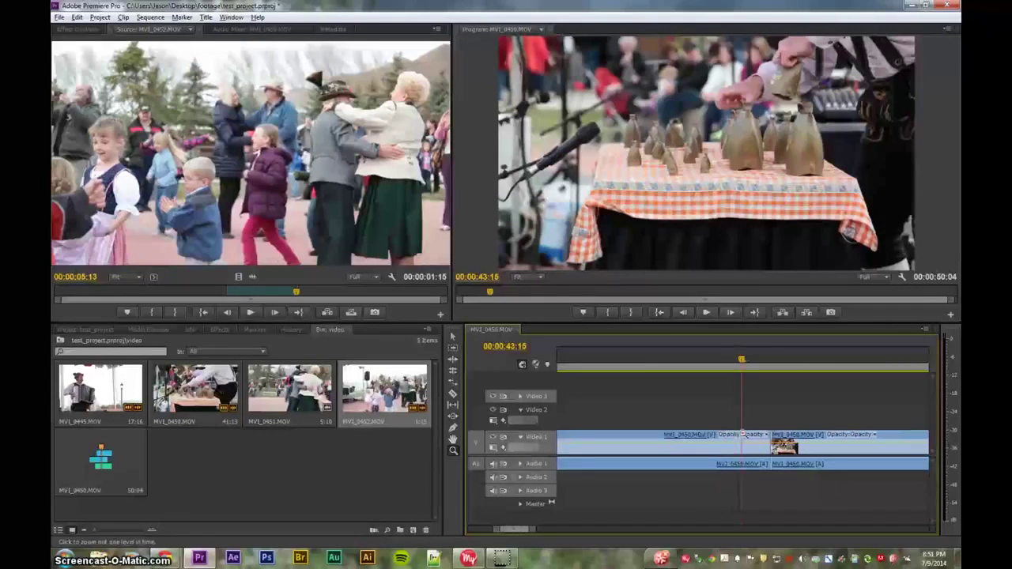
left_click(750, 434, "alt")
left_click(751, 434, "alt")
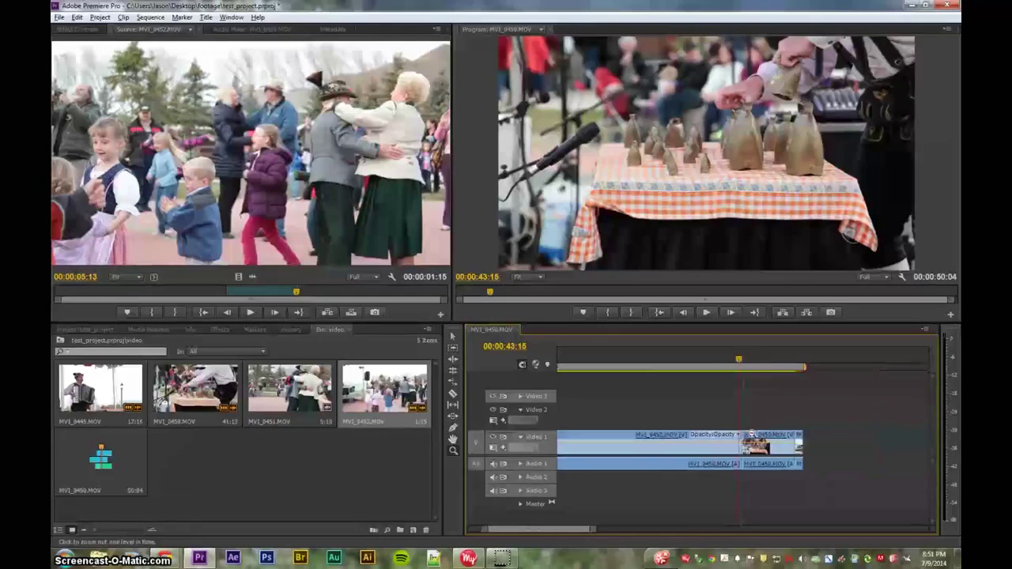
left_click(751, 434, "alt")
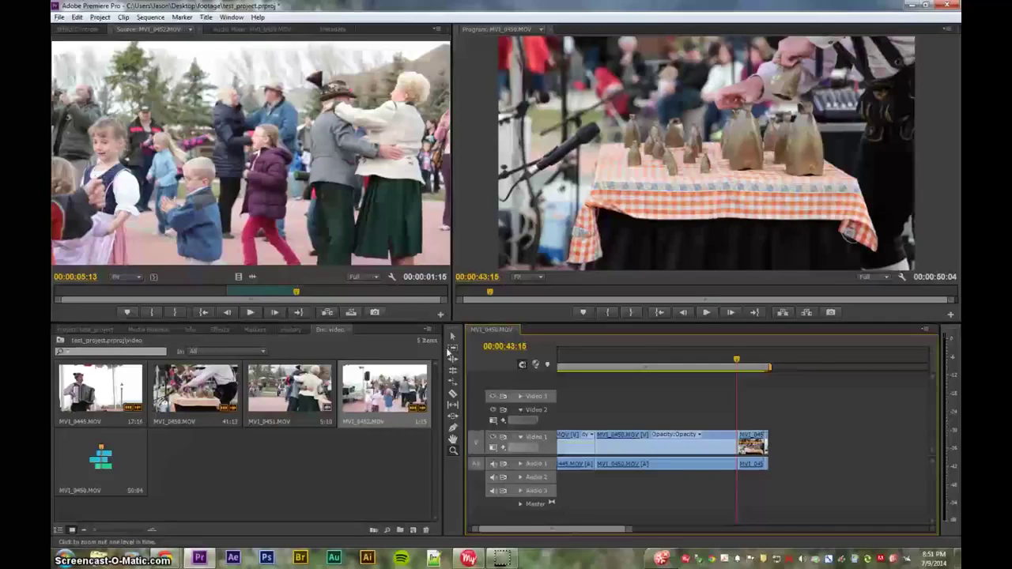
left_click(454, 450)
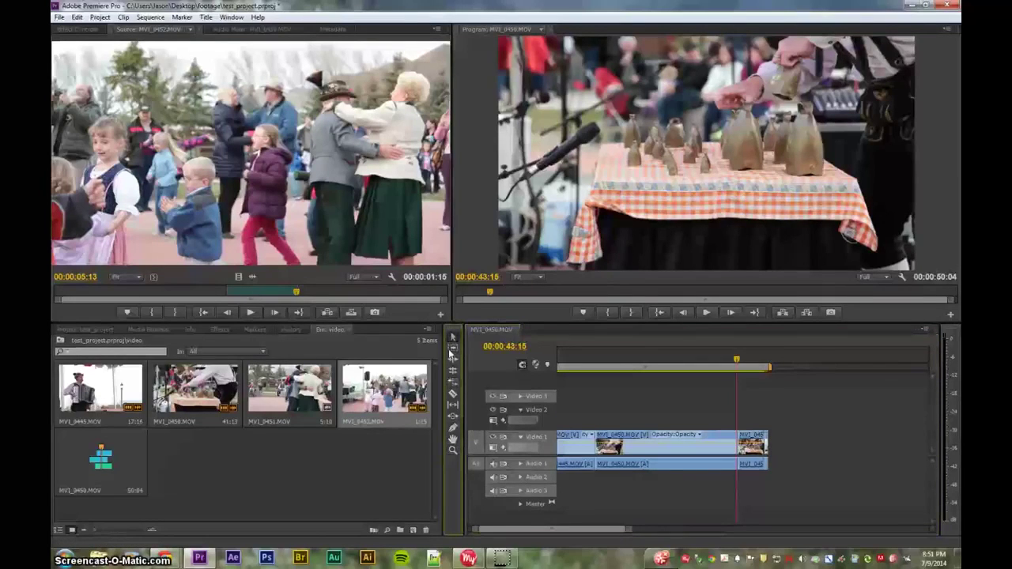